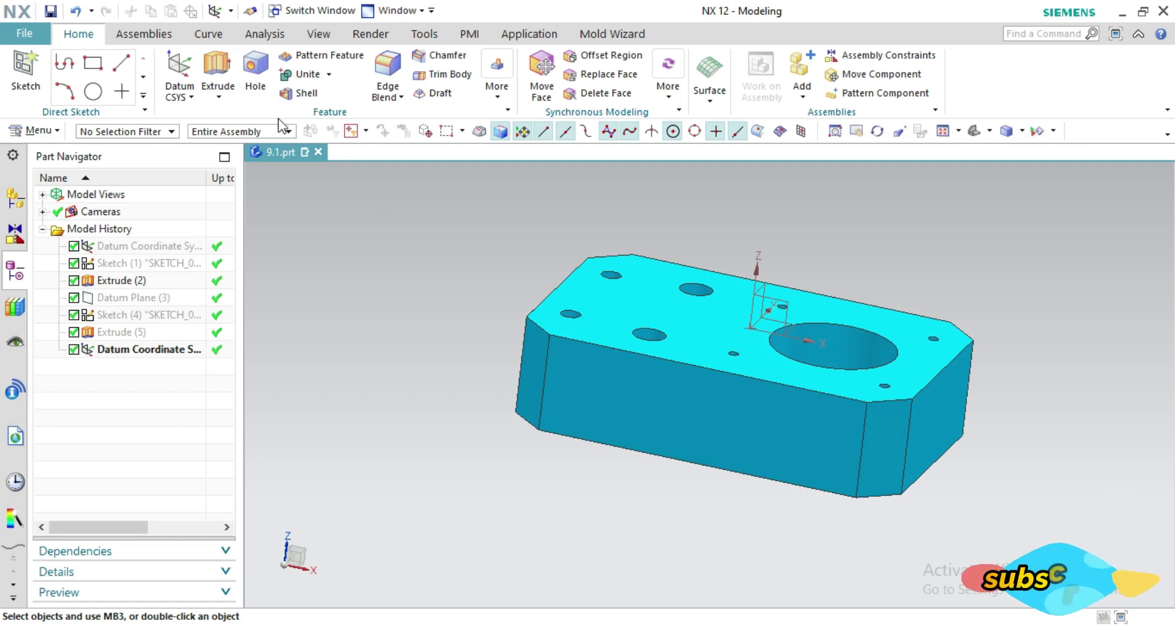
- Create a Dynamic datum coordinate system at the origin, referenced to Absolute - Displayed Part
click(188, 73)
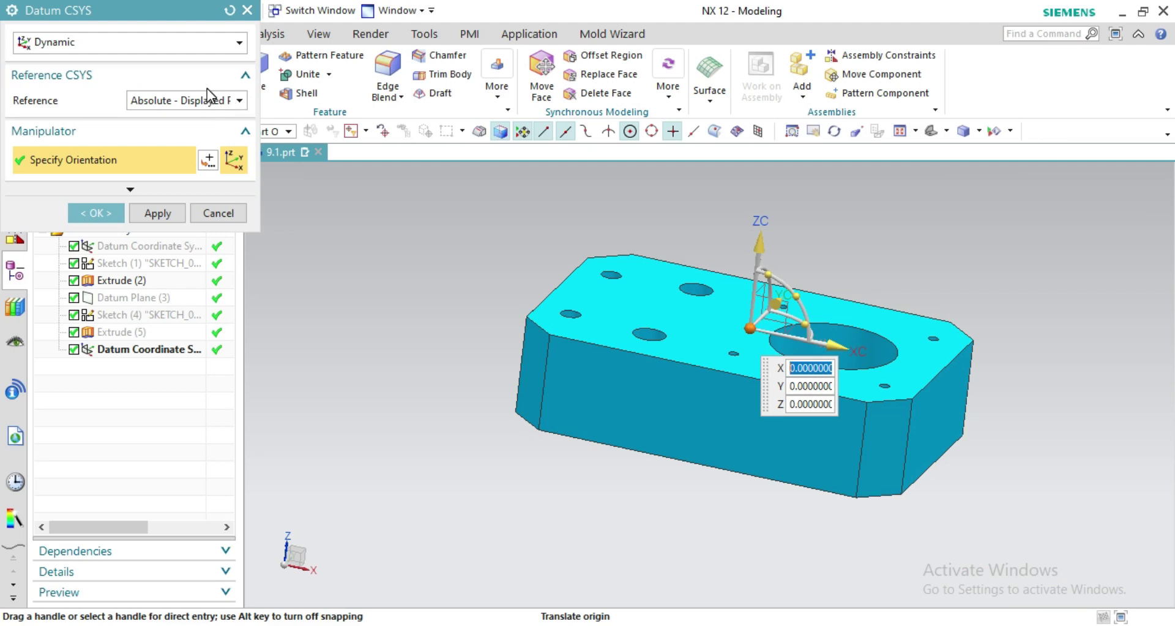
click(225, 103)
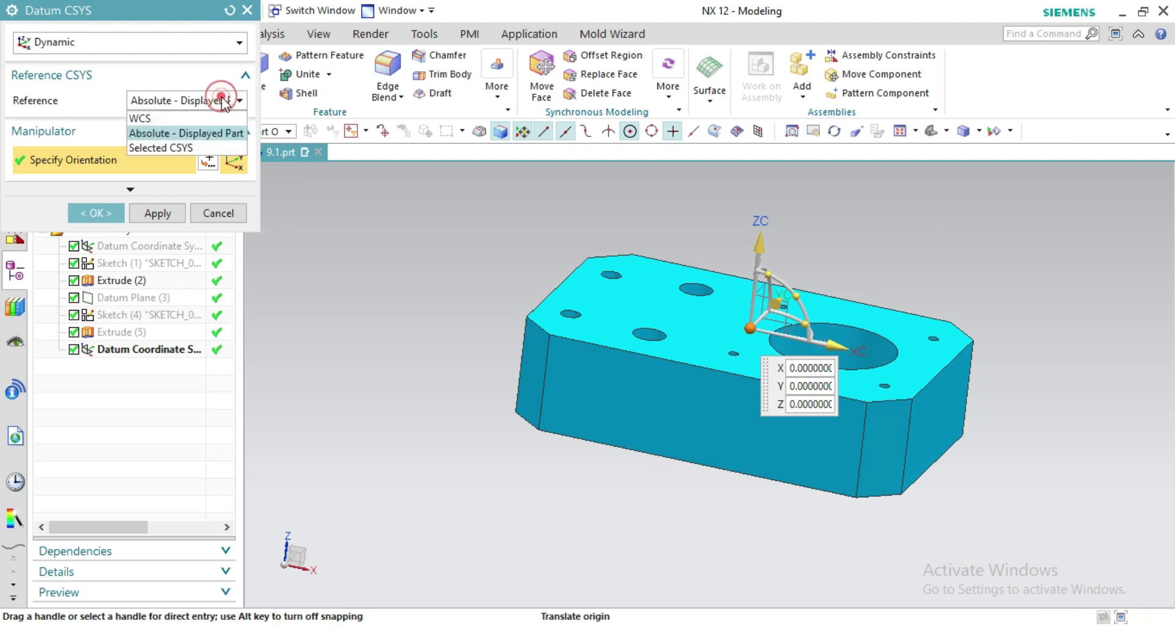
click(207, 131)
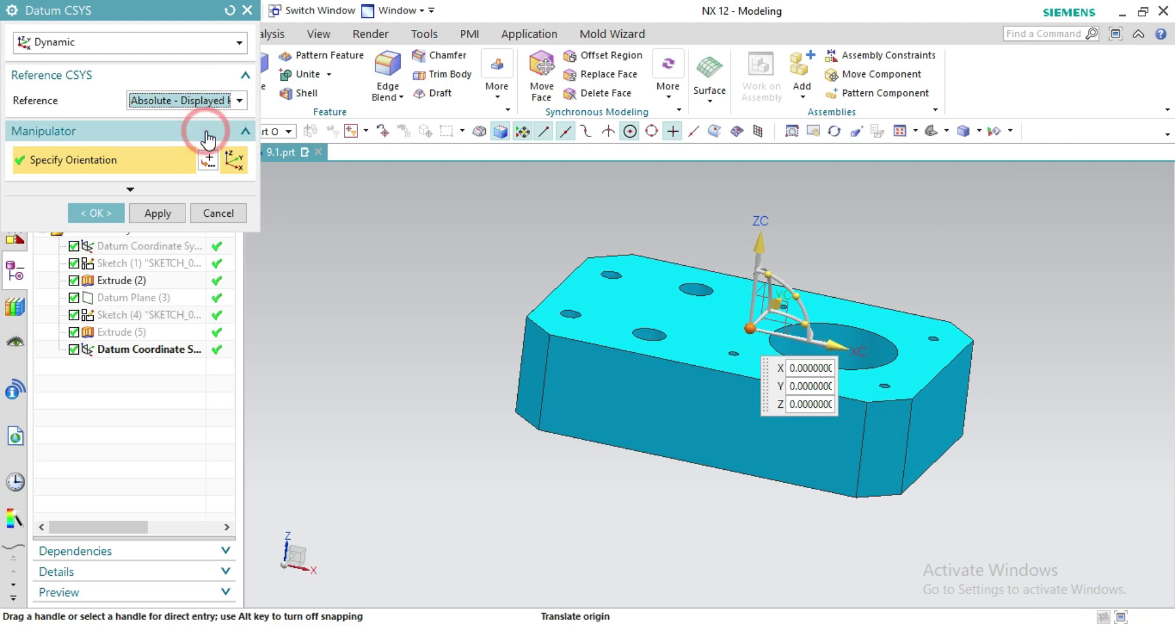
click(168, 100)
click(157, 135)
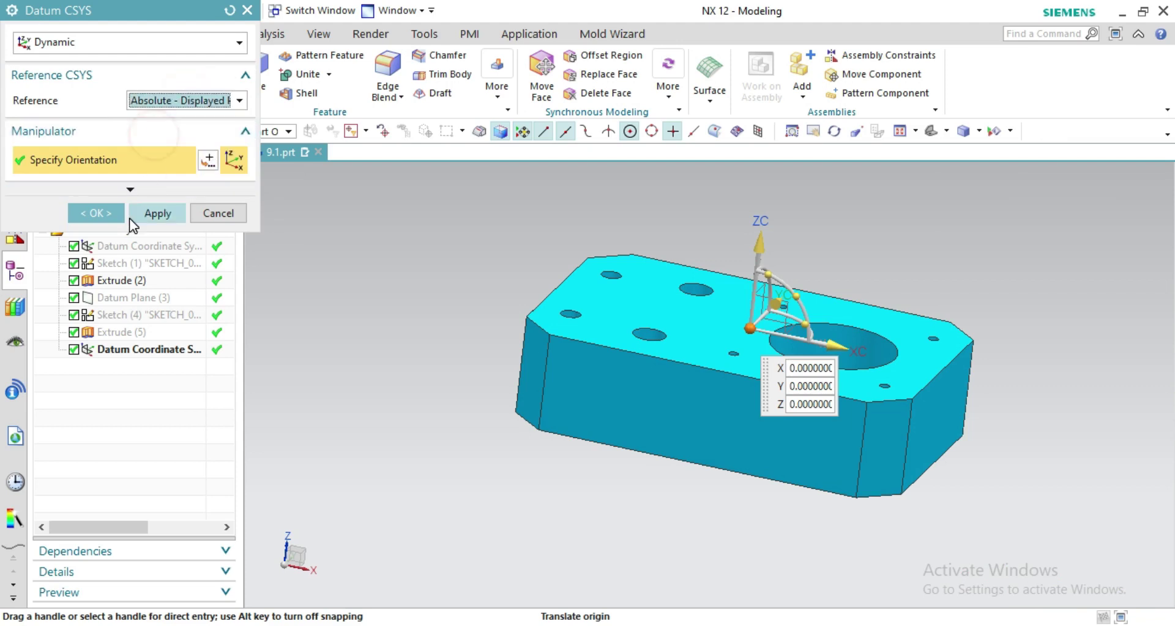
click(102, 213)
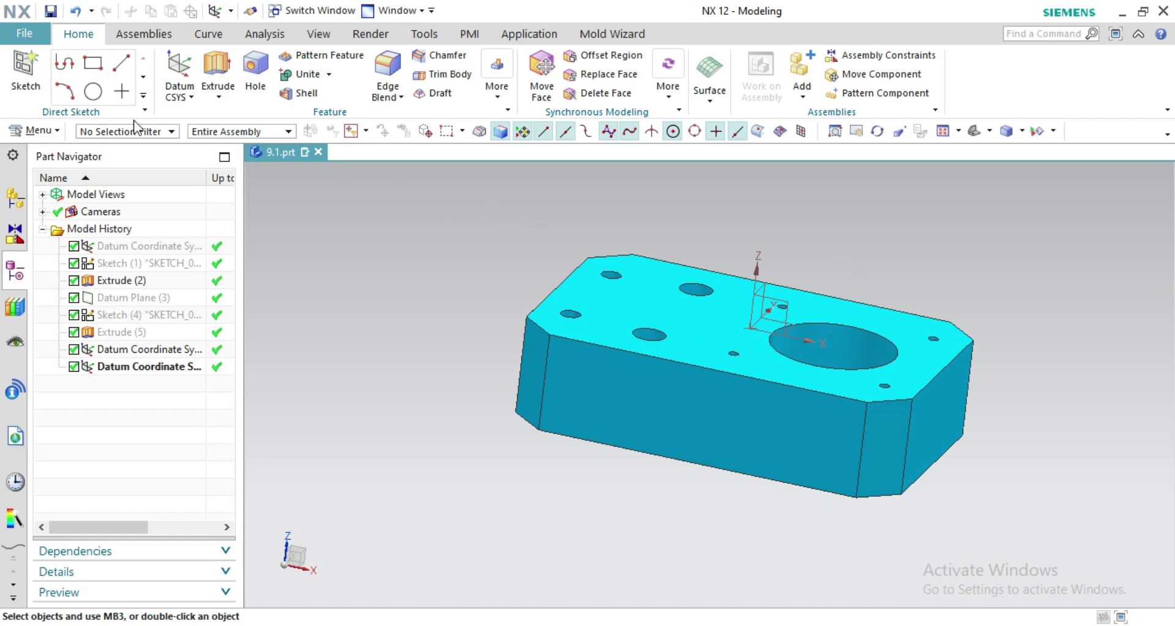
- Create a Dynamic datum coordinate system referenced to WCS, with its origin offset to X 20 and Y 20
click(179, 72)
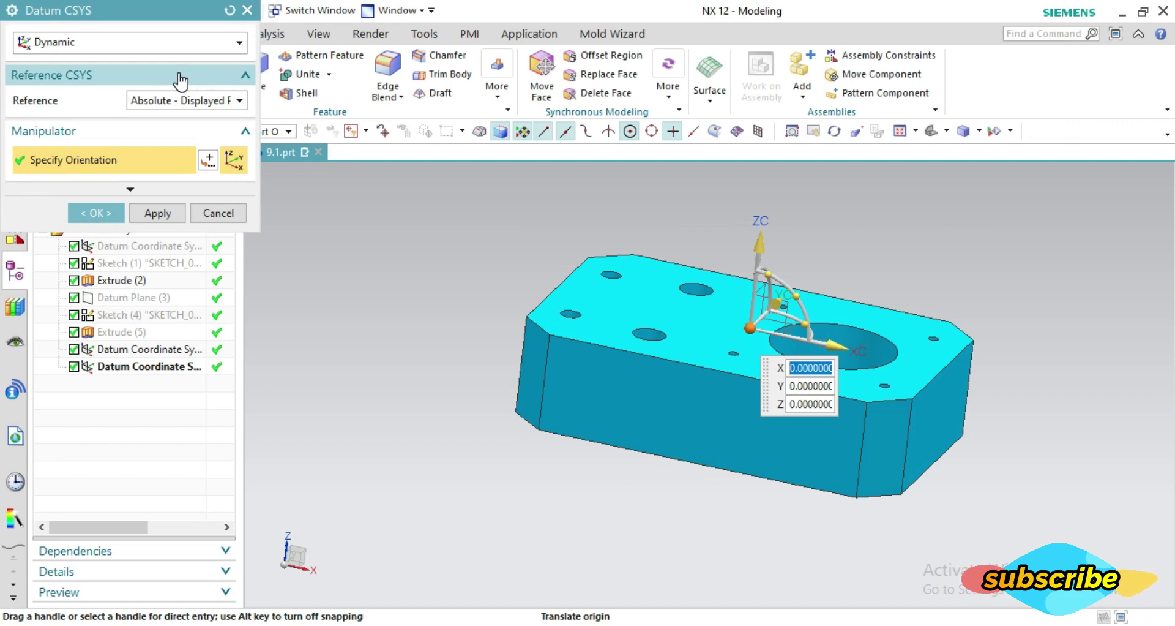
click(195, 101)
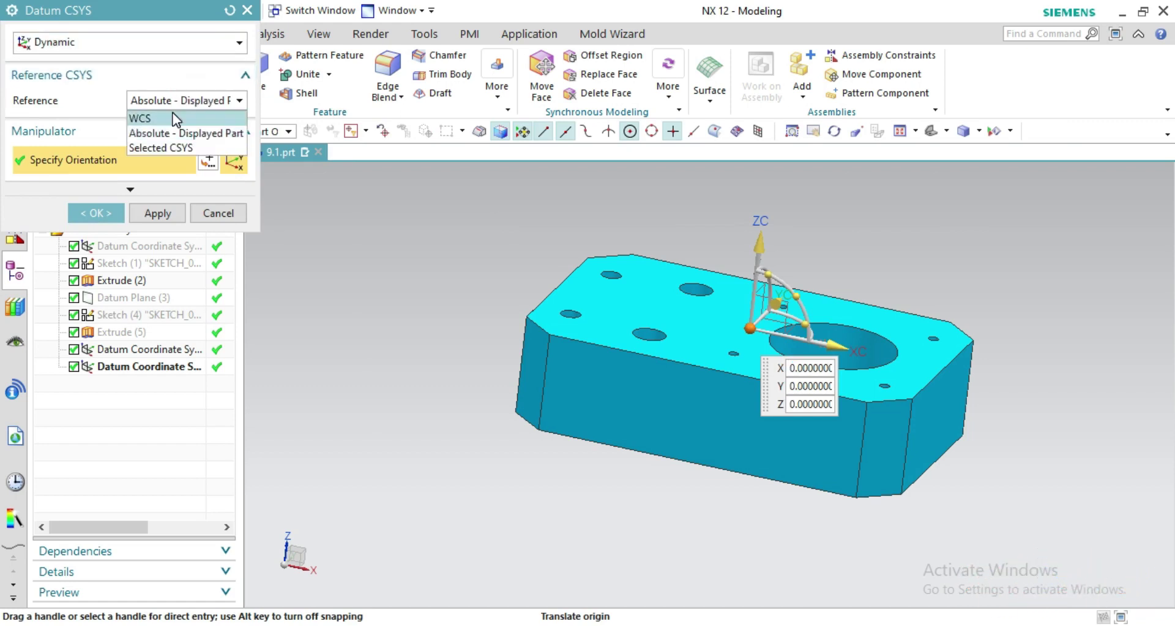
click(174, 118)
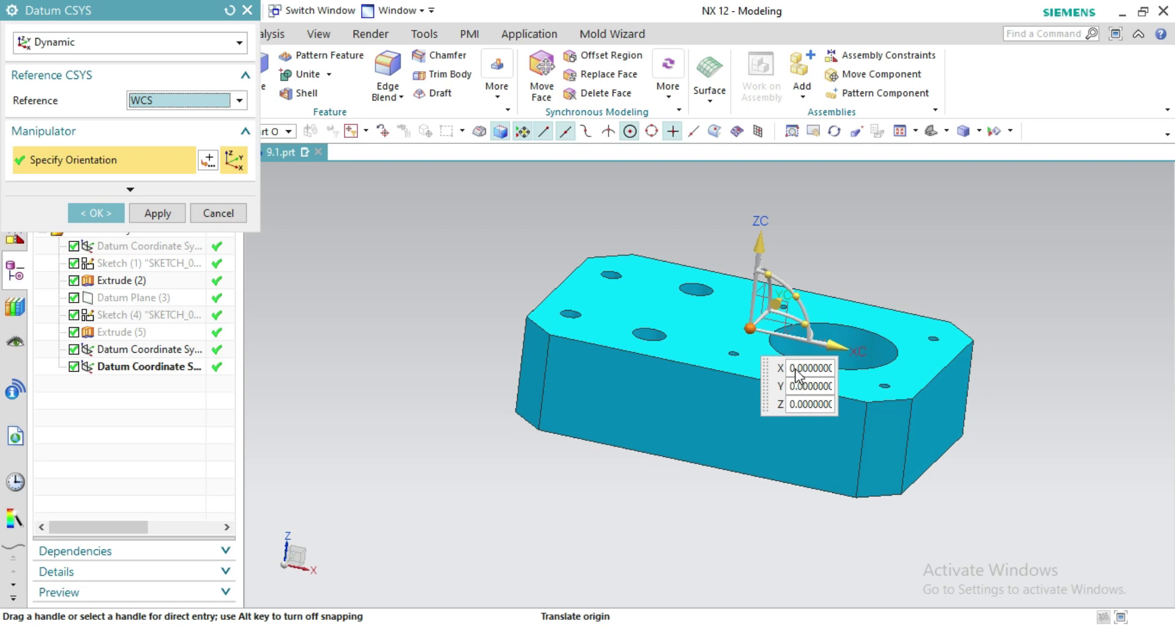
click(795, 370)
click(791, 371)
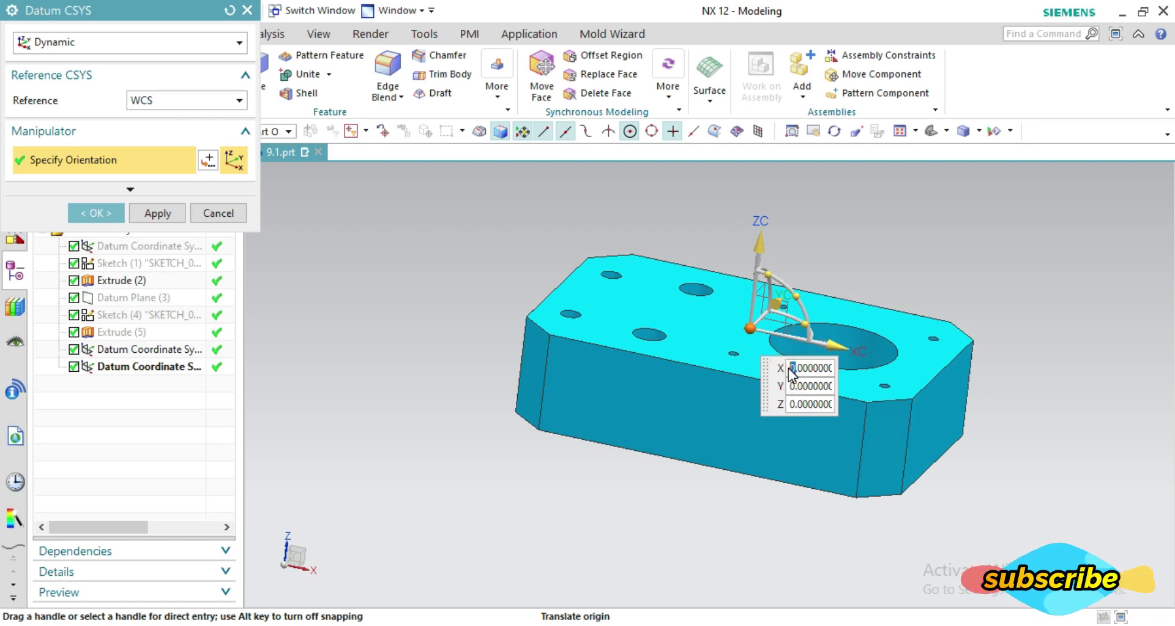
text(20)
key(Tab)
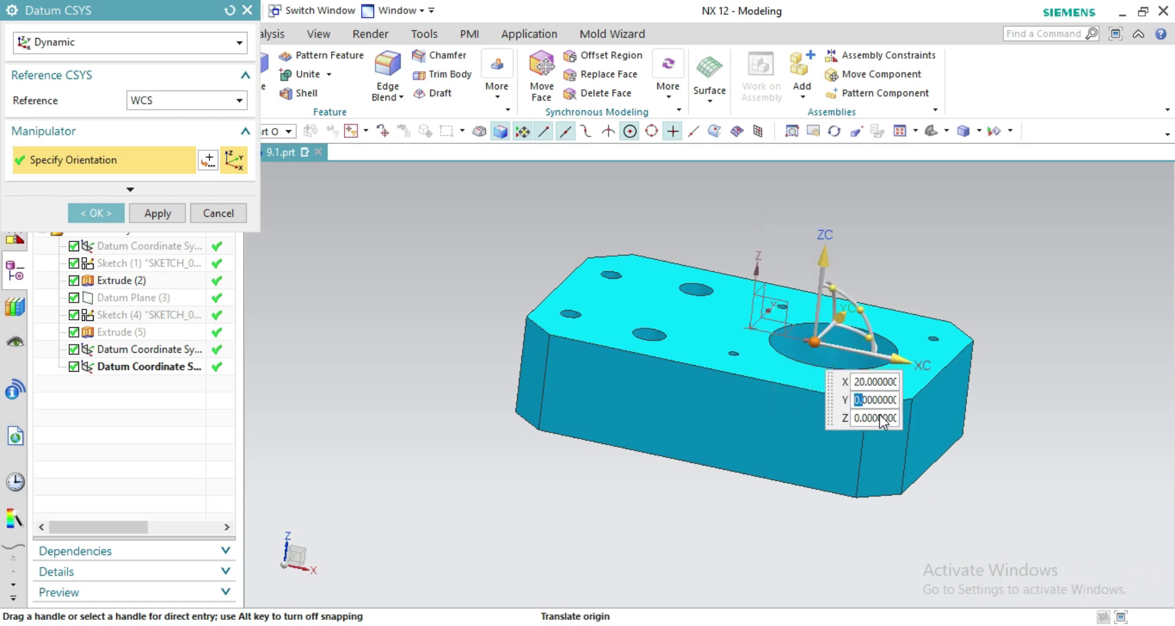
text(20)
key(Return)
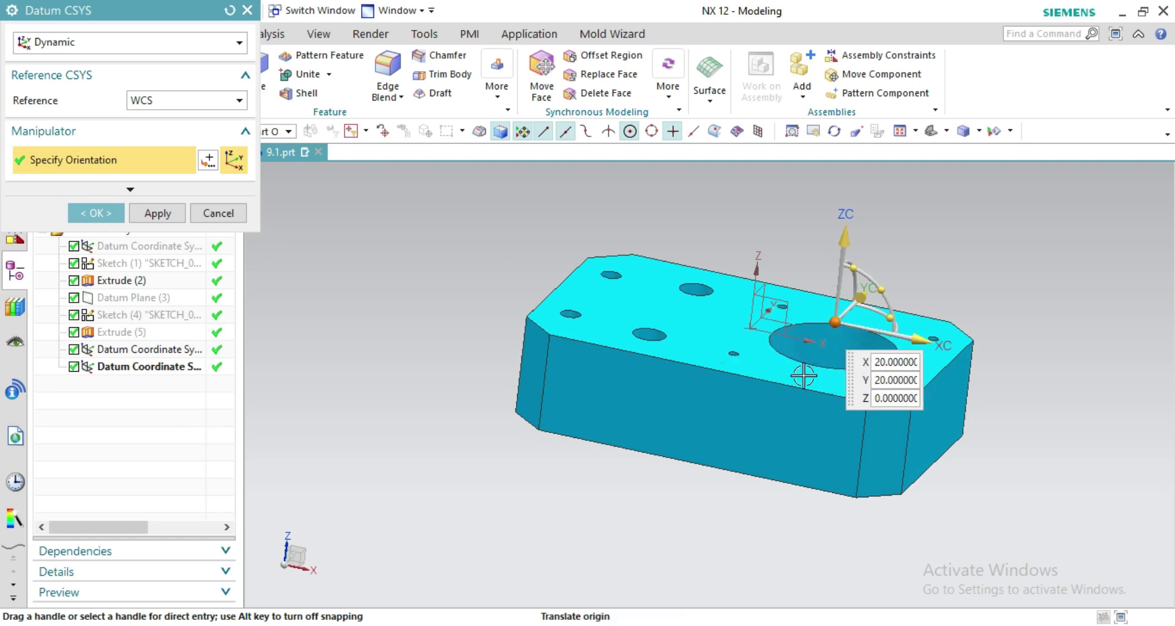
middle_drag(1057, 263, 1036, 307)
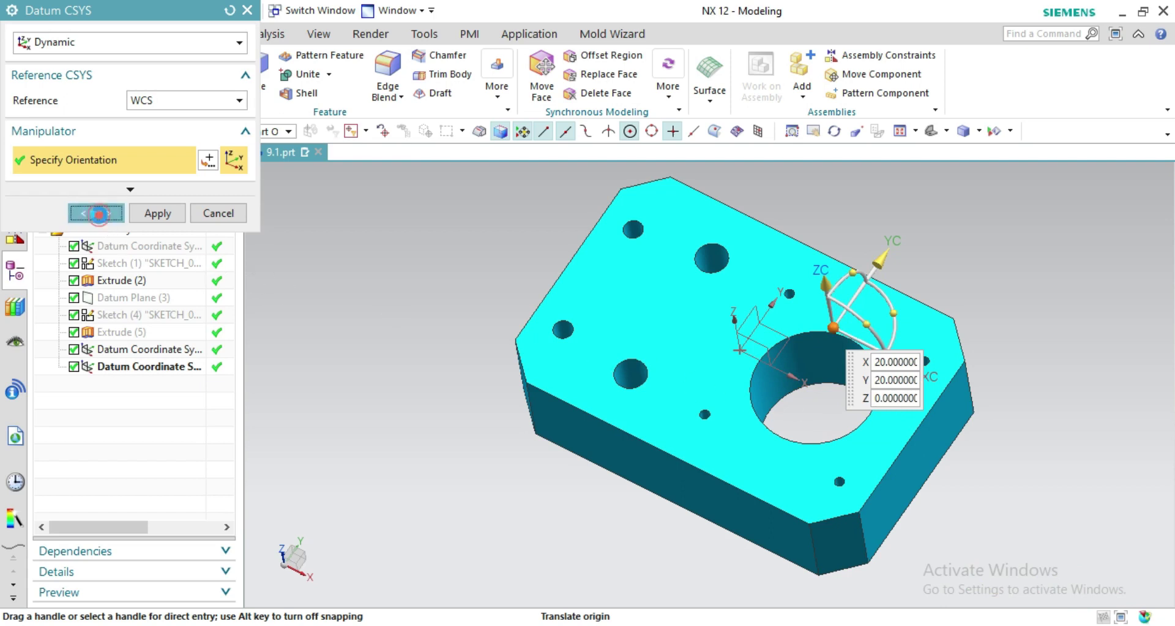
click(98, 215)
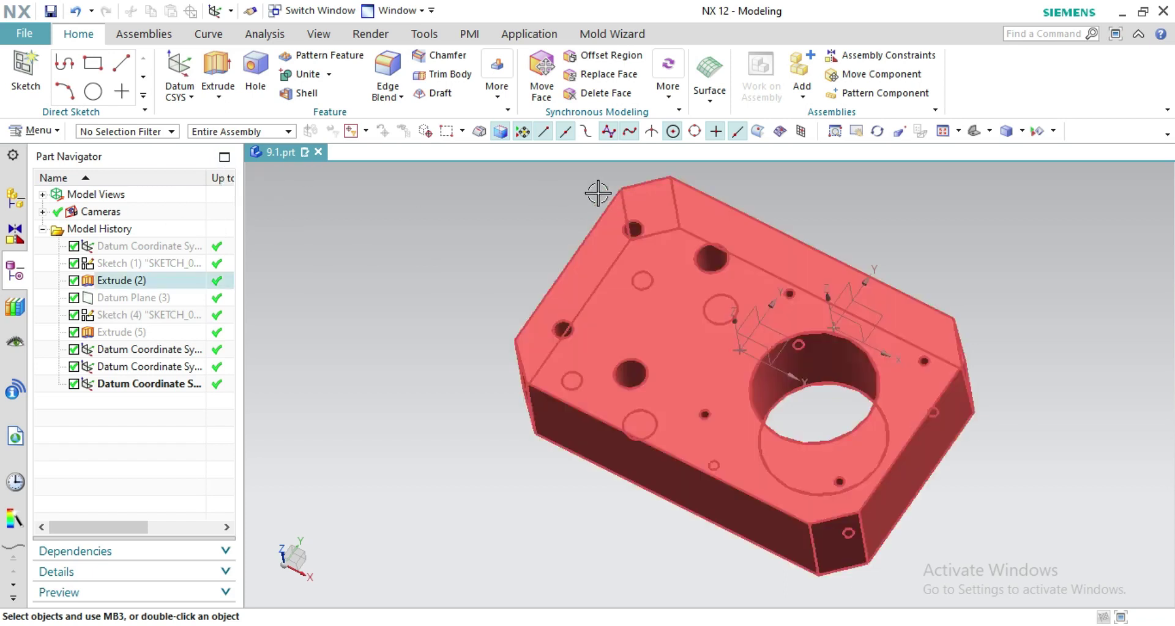
- Set up an Origin and Edge Lengths block with length 20 mm, width 20 mm and height 0 mm
click(499, 95)
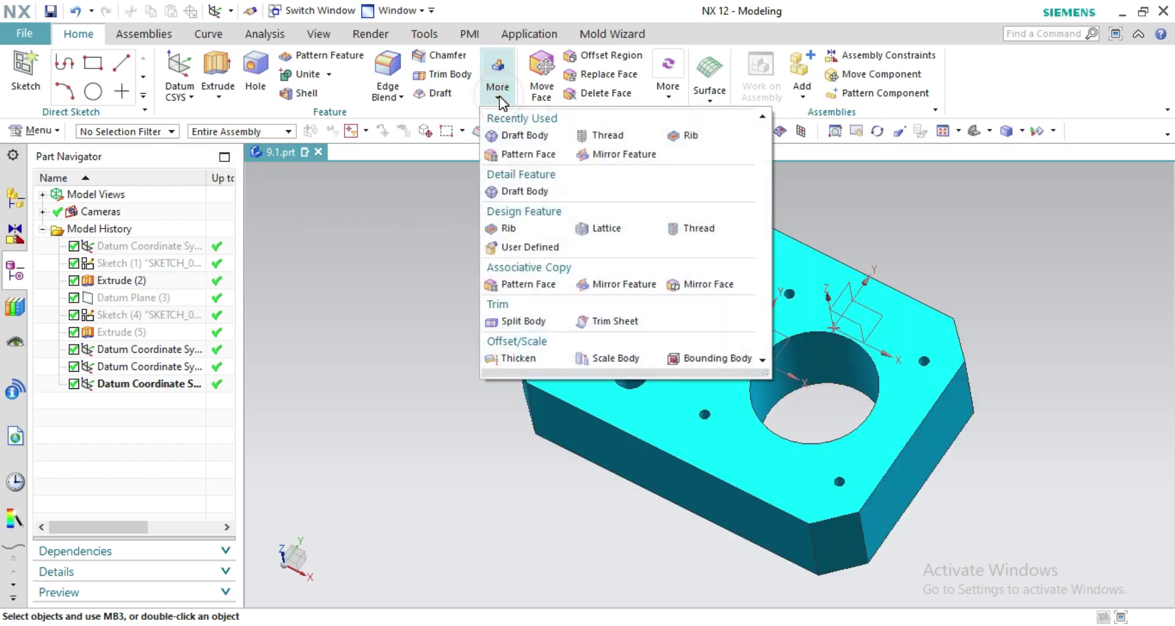
click(362, 244)
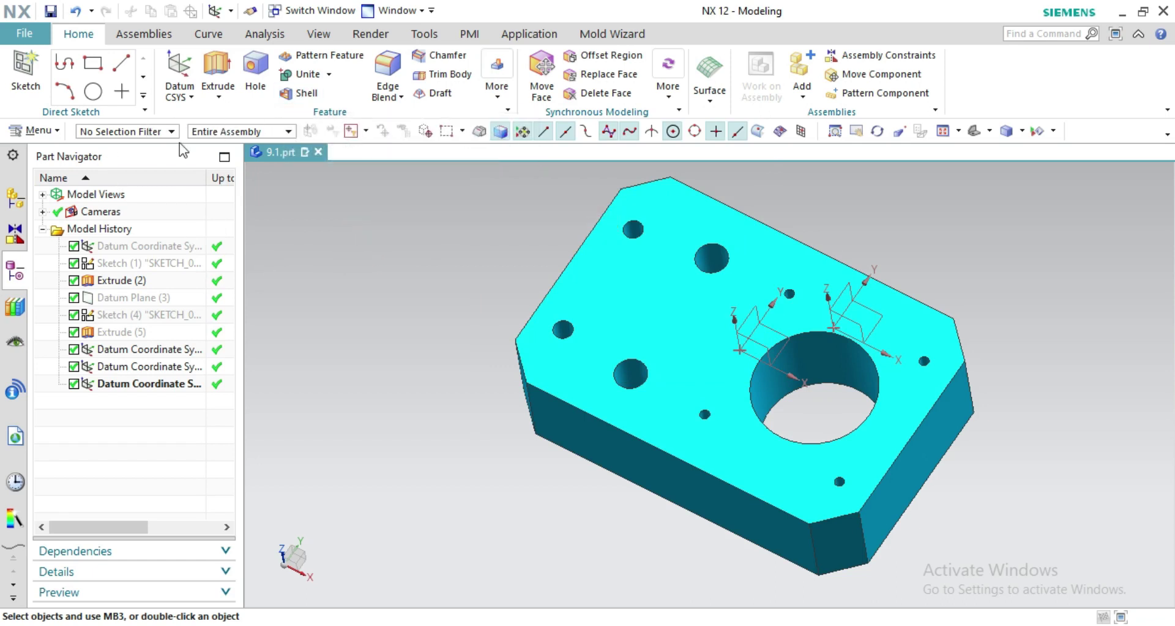
click(29, 132)
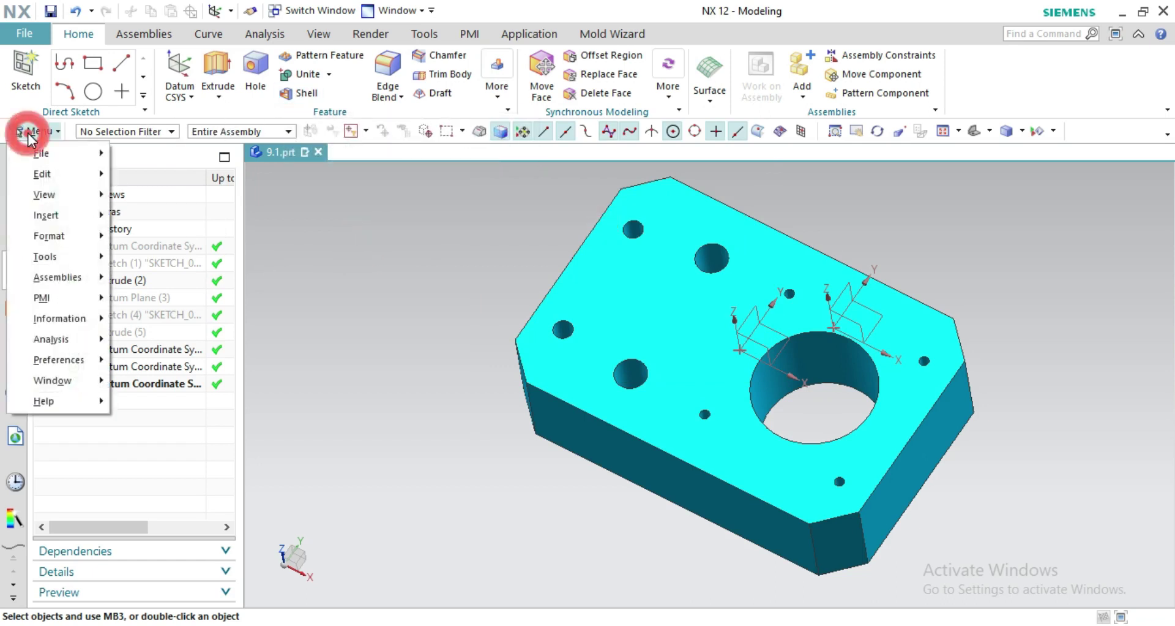
click(80, 215)
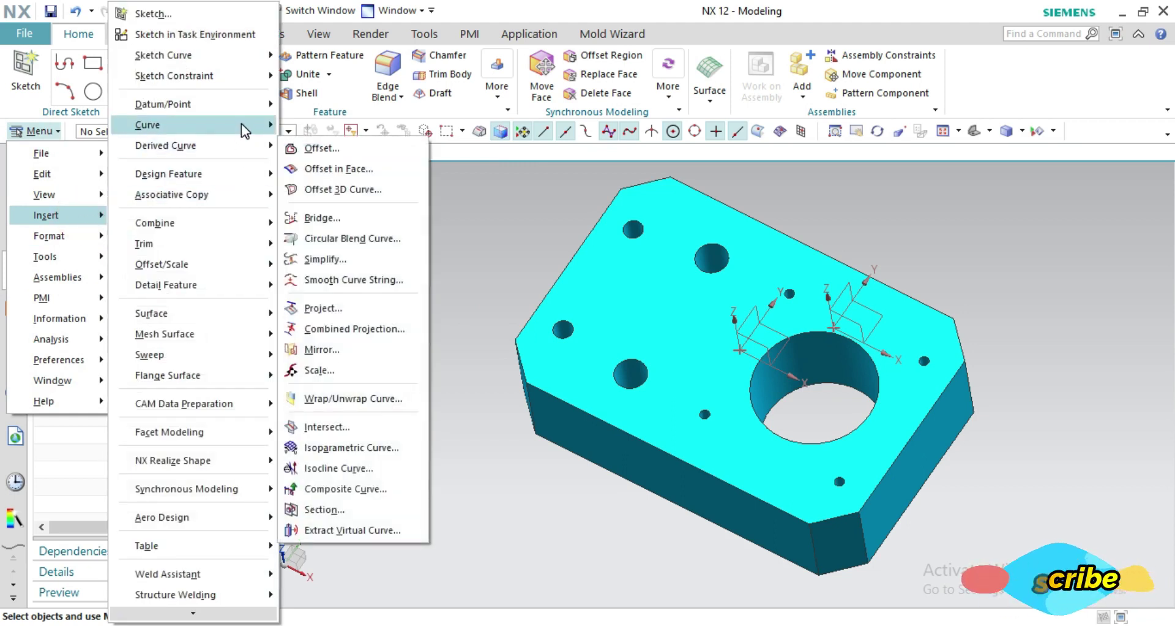
mouse_move(241, 123)
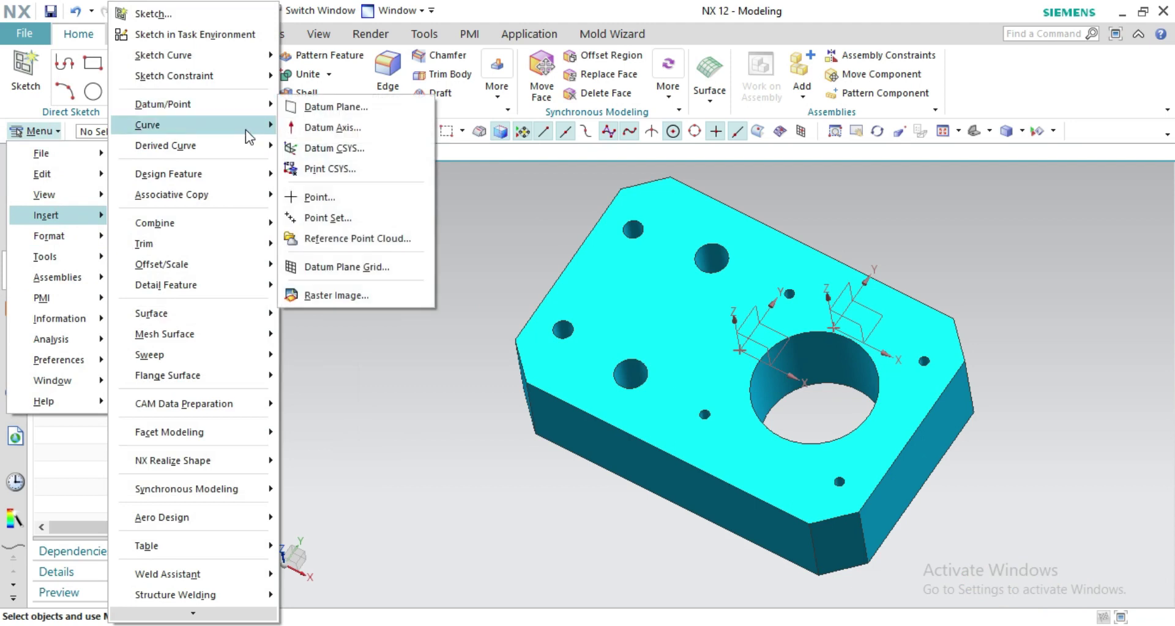
mouse_move(229, 172)
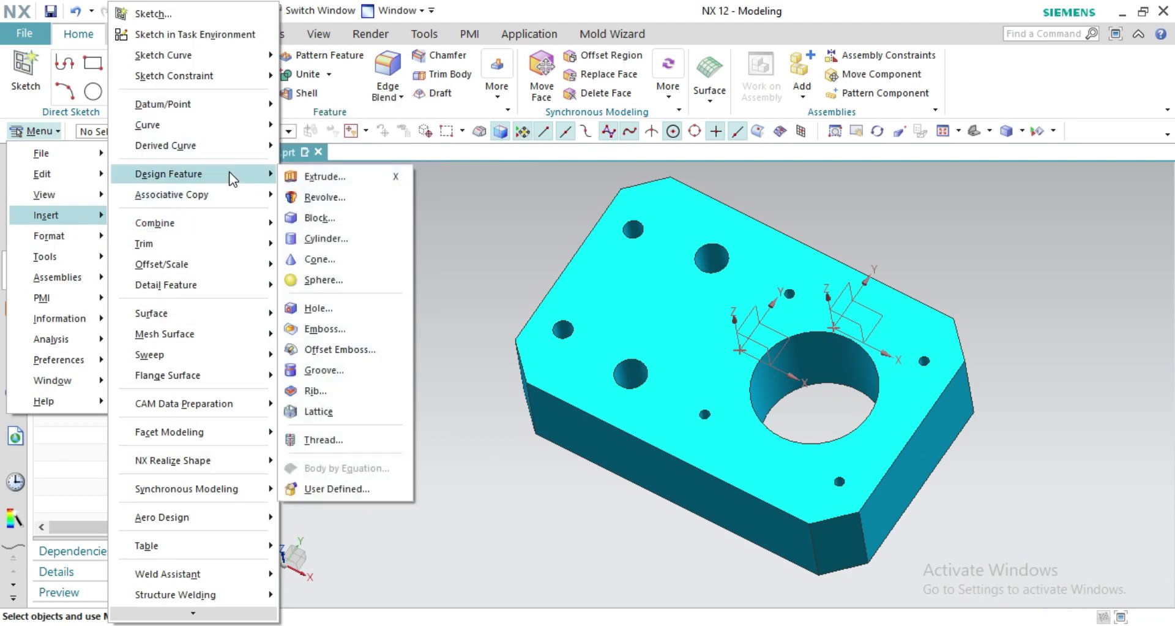
click(306, 218)
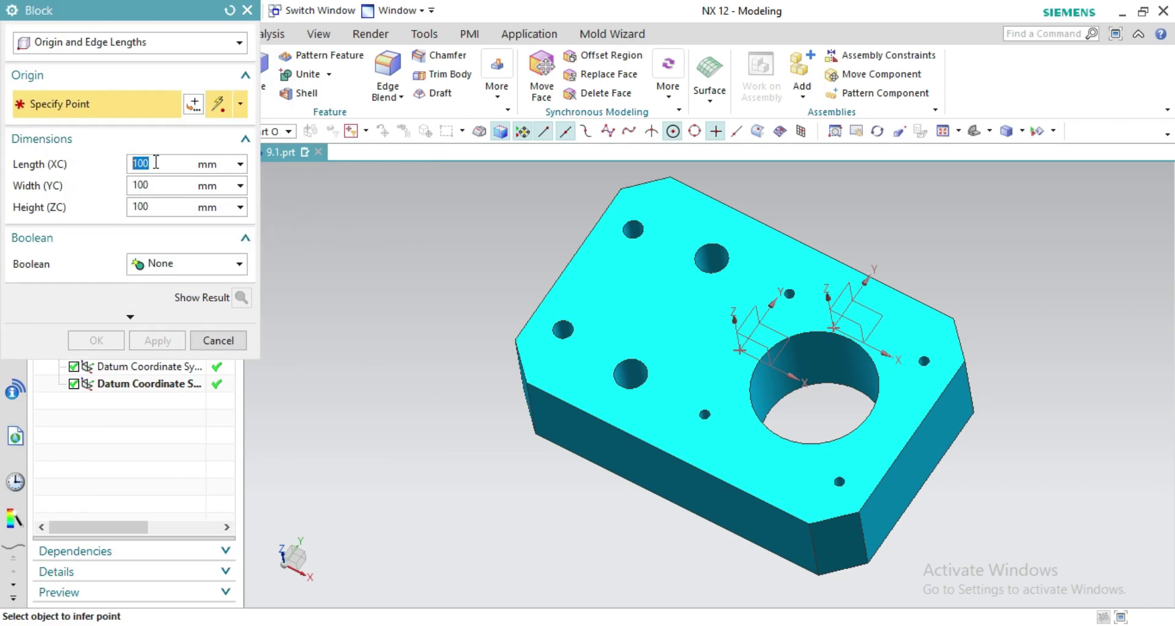
click(188, 34)
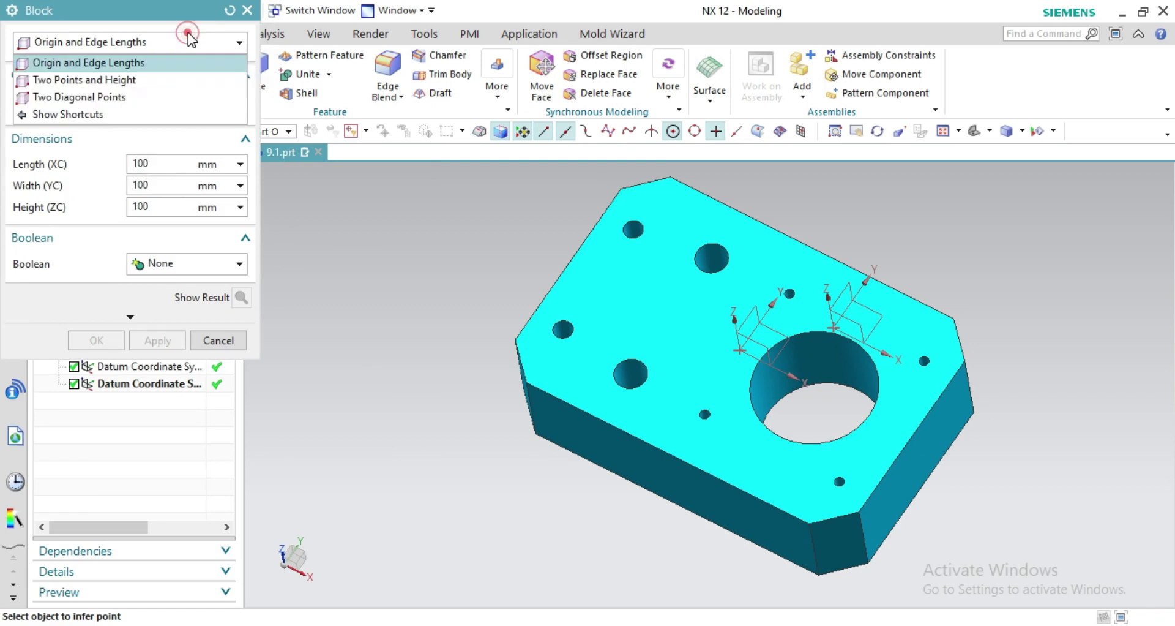
click(184, 63)
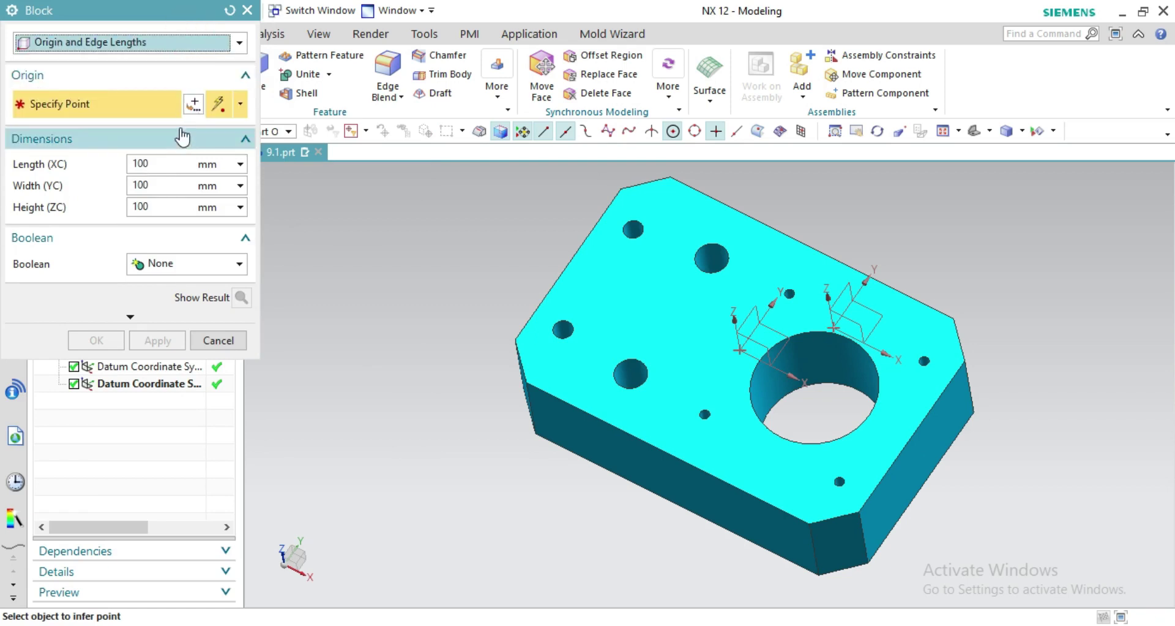
click(178, 42)
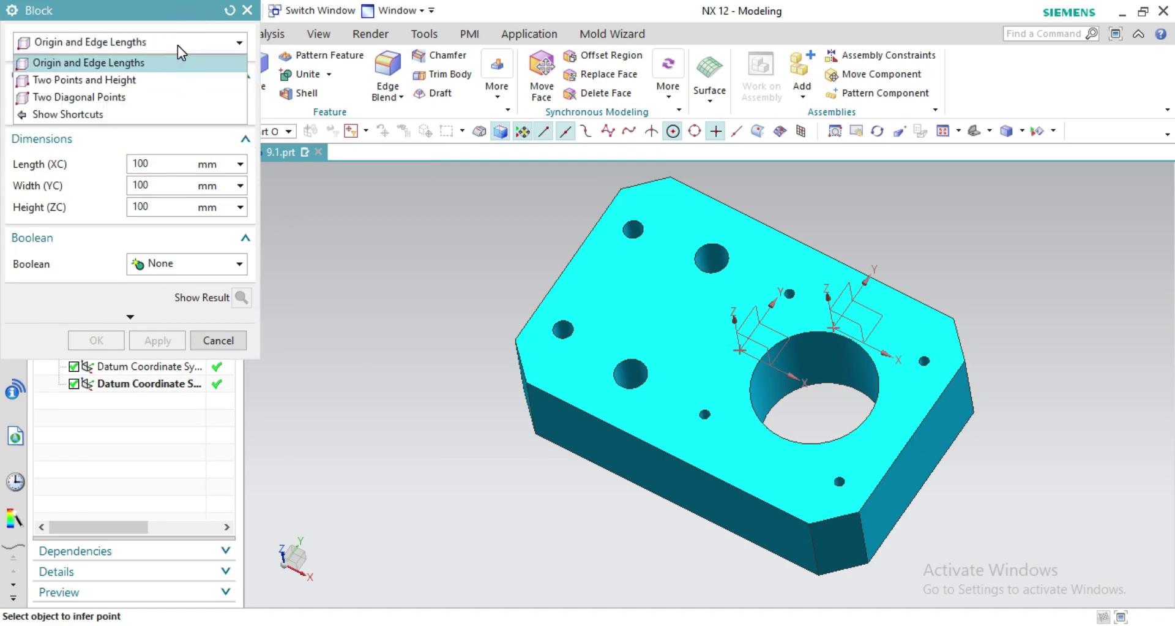
click(177, 43)
double_click(153, 162)
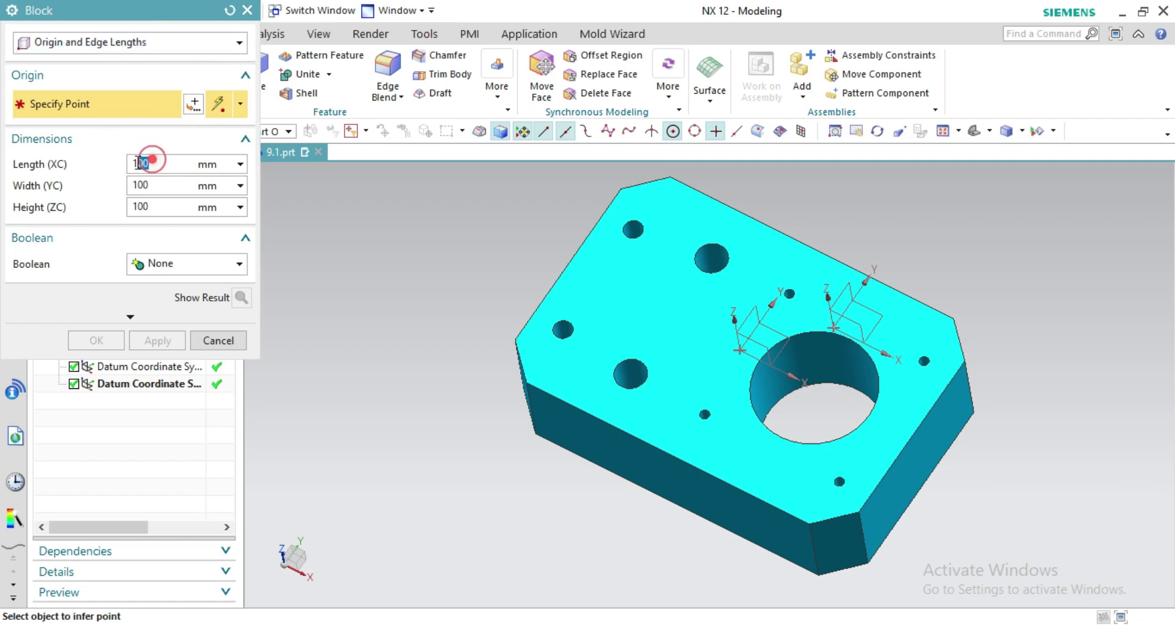
text(20)
double_click(152, 186)
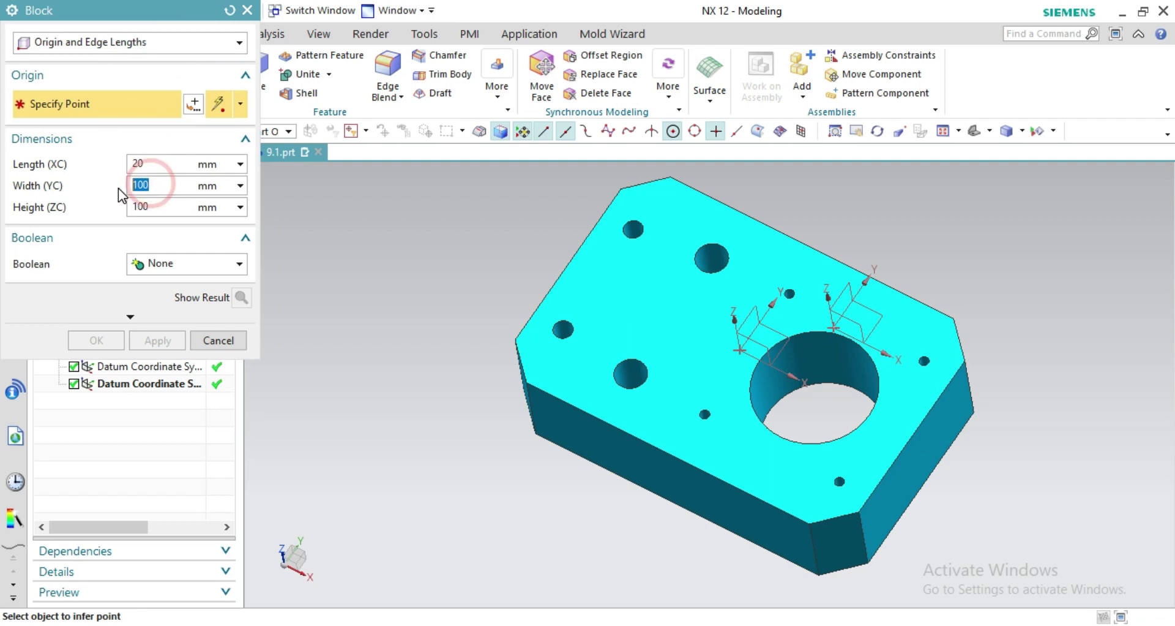
text(20)
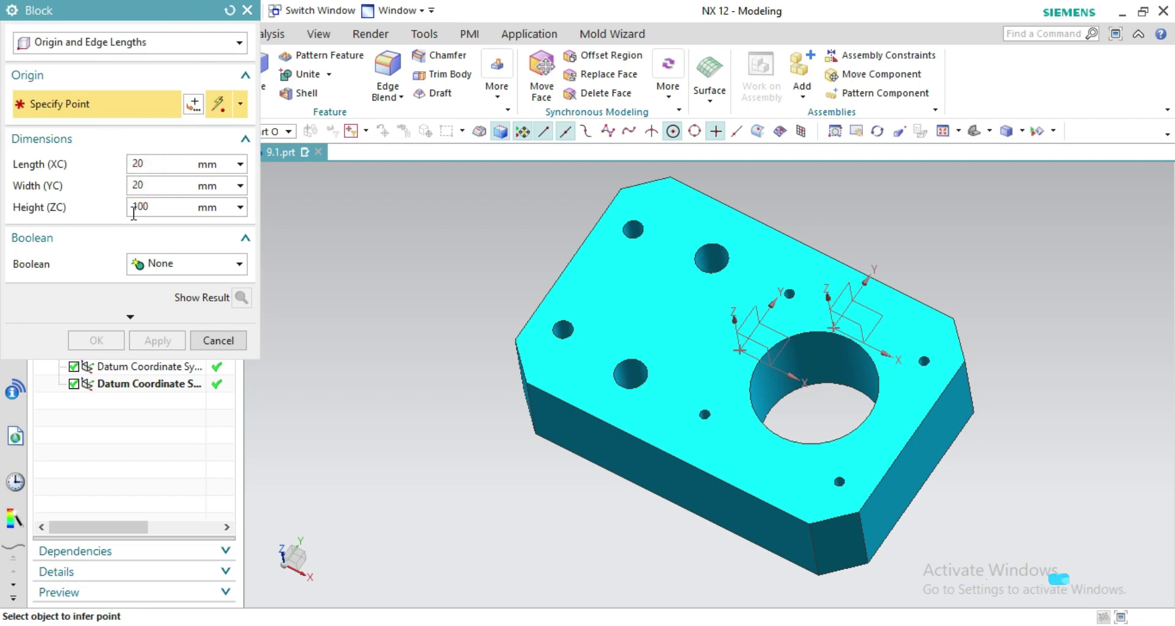
double_click(153, 207)
text(0)
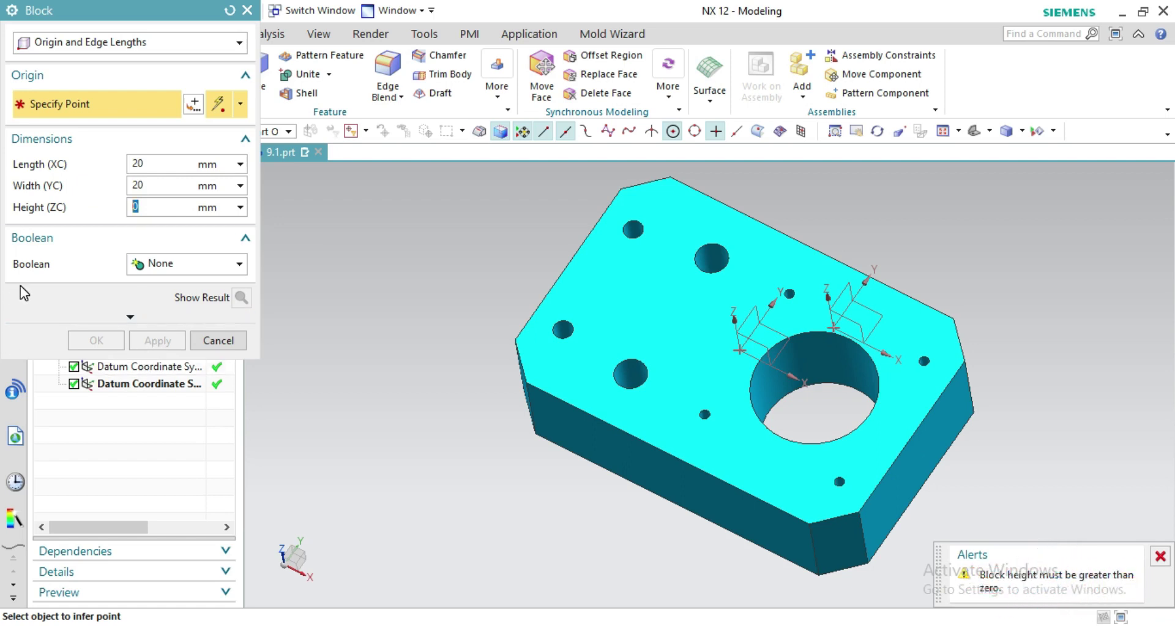
- Try to create the block from the origin of the offset datum coordinate system, and abandon the command
click(123, 42)
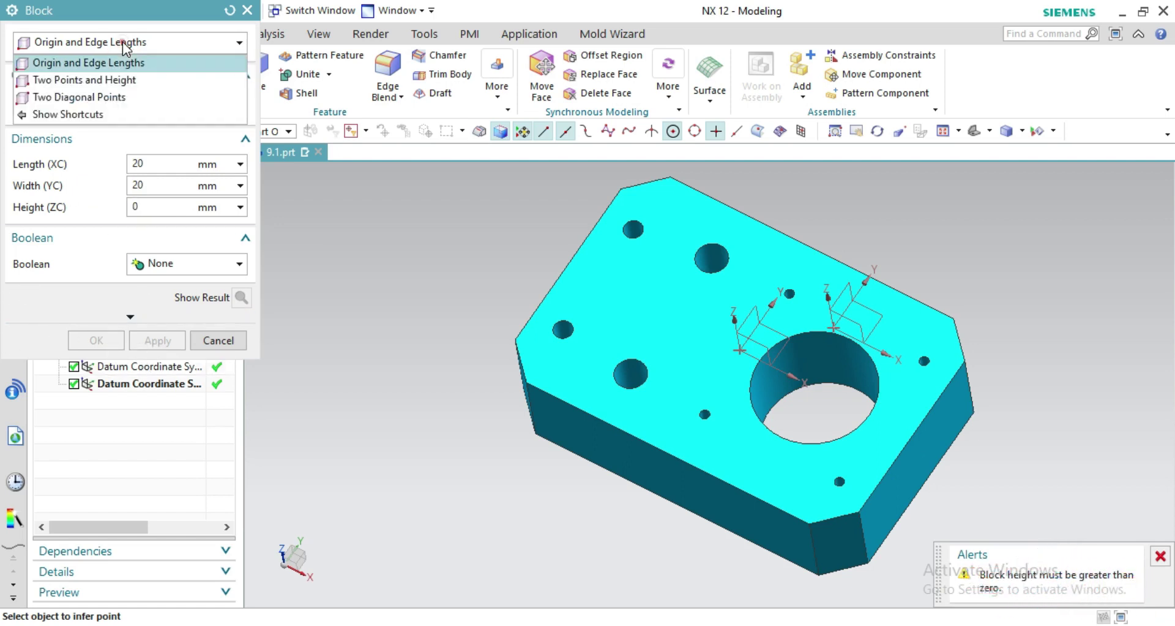
click(88, 130)
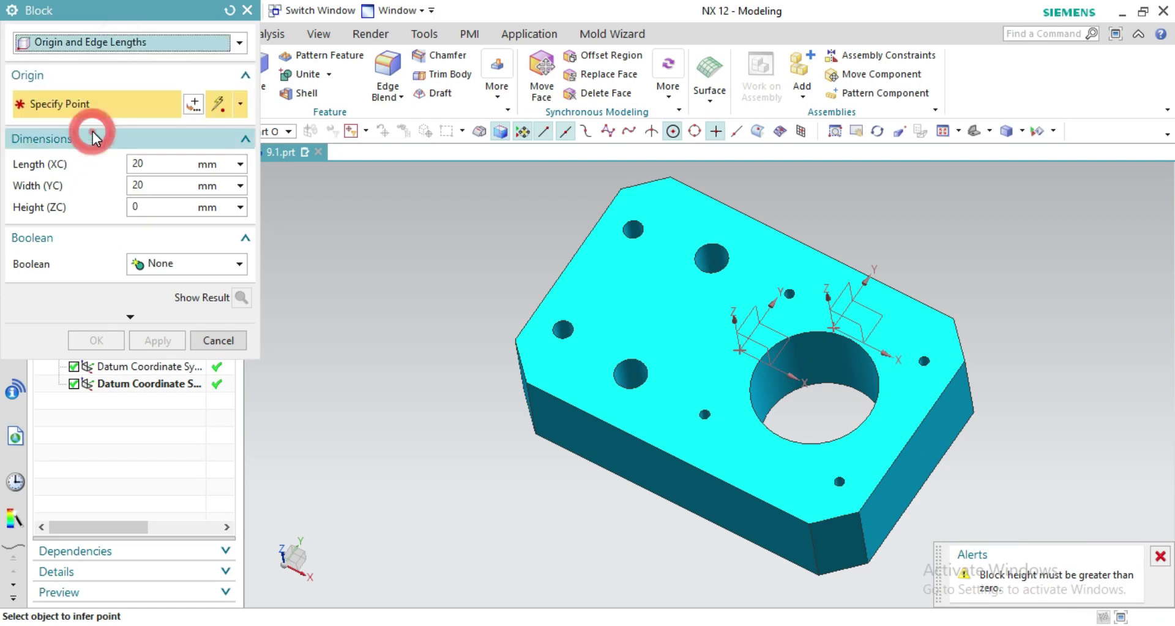
click(832, 328)
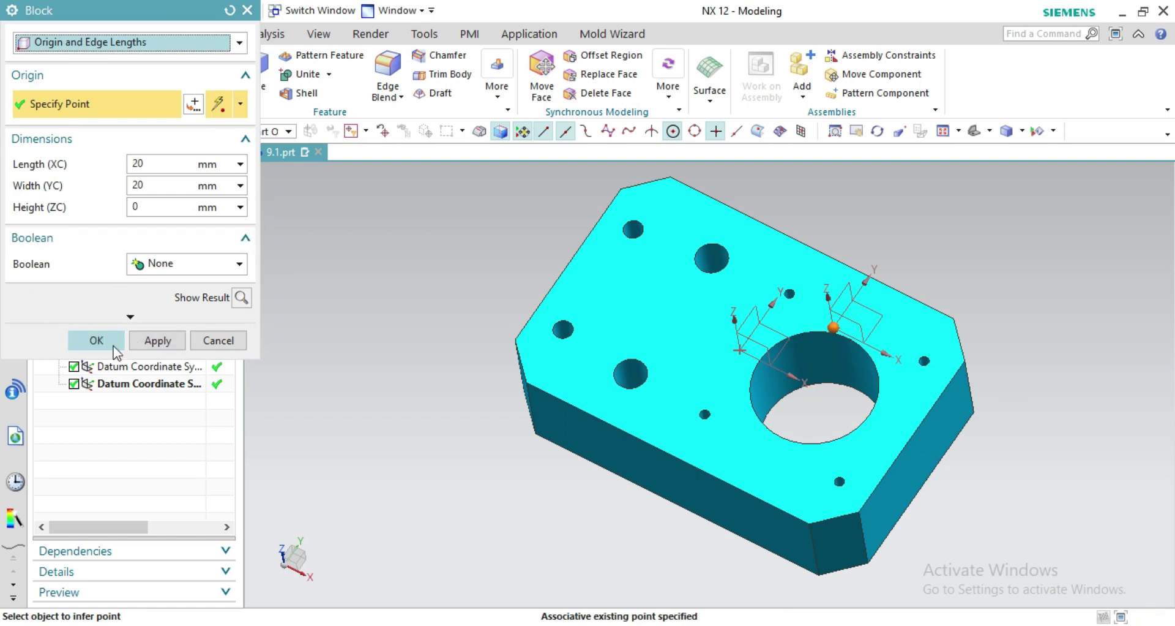
click(109, 343)
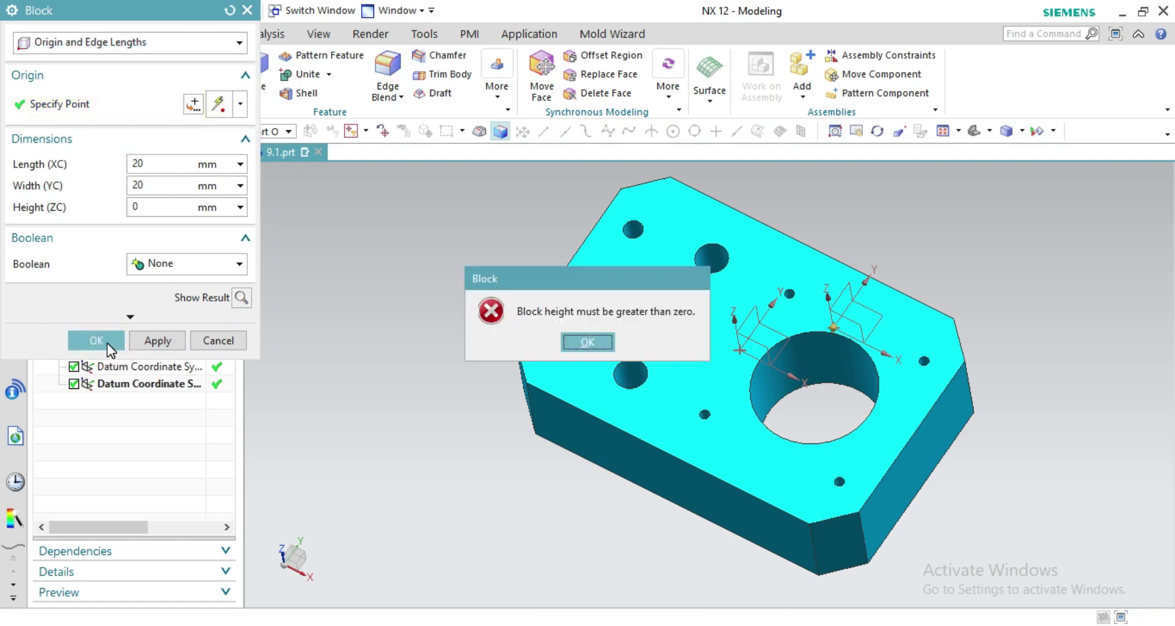
click(589, 341)
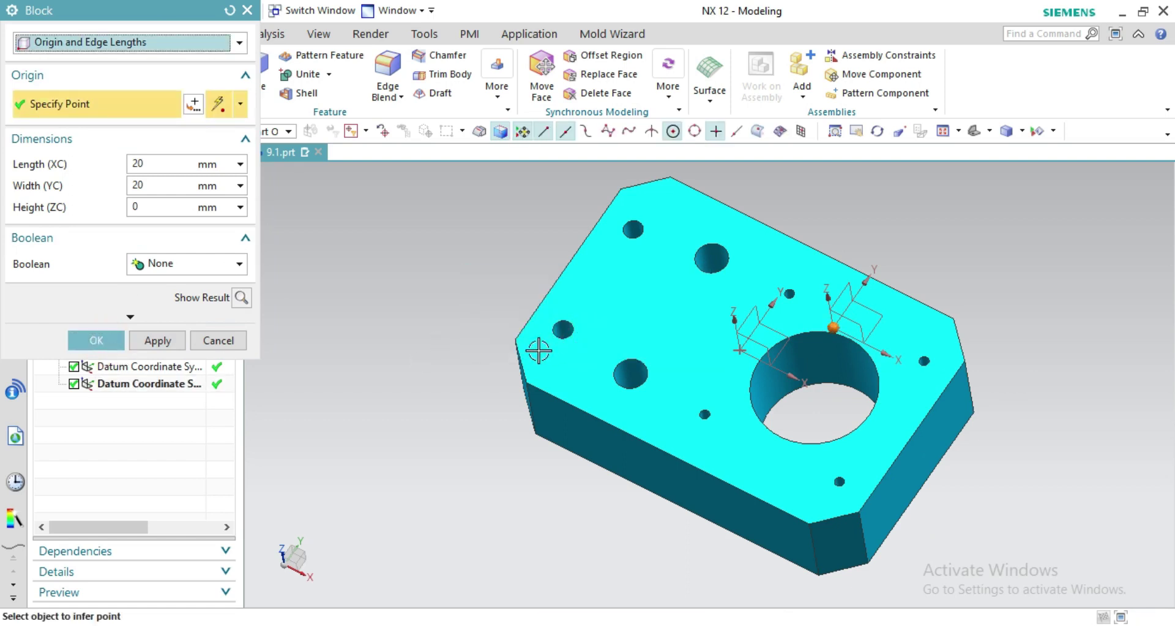
click(218, 340)
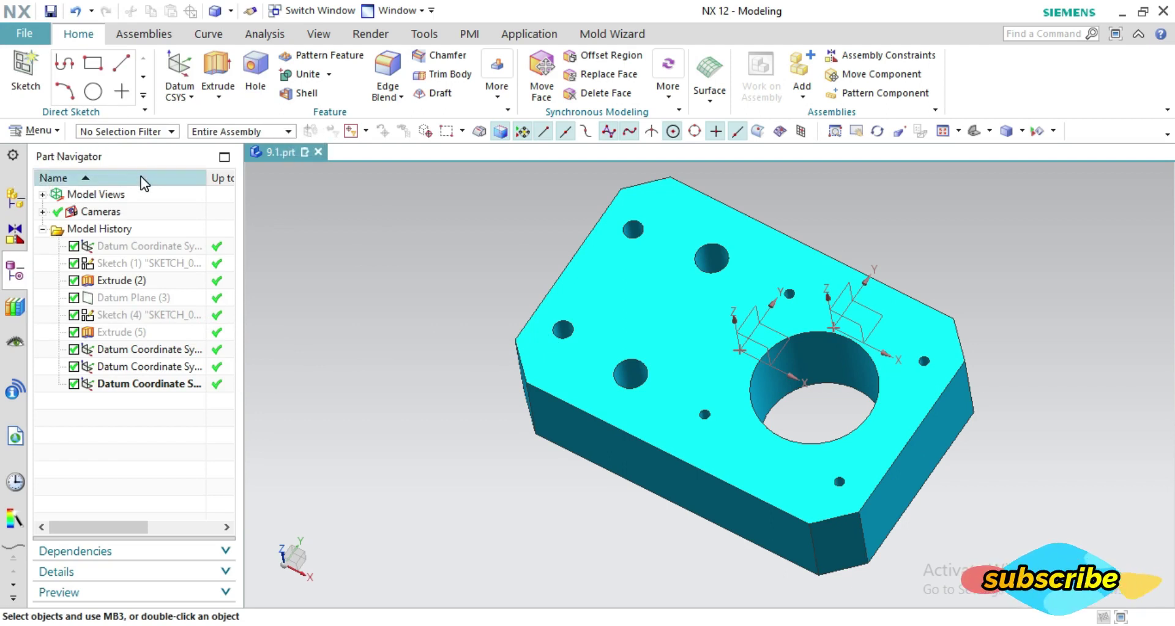
click(183, 80)
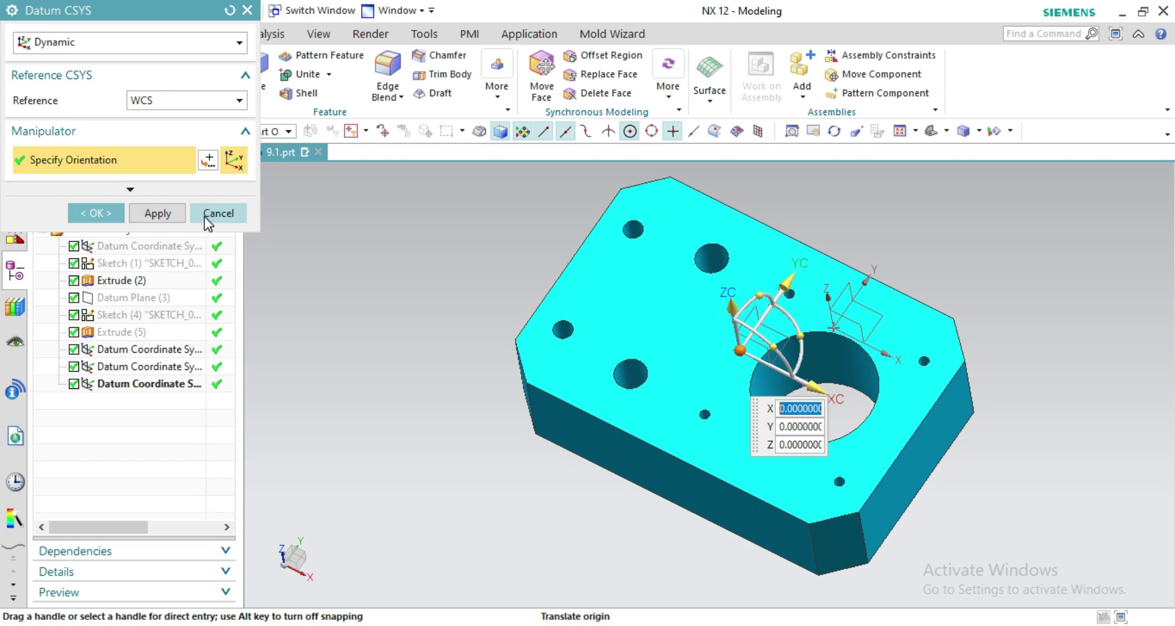
click(248, 9)
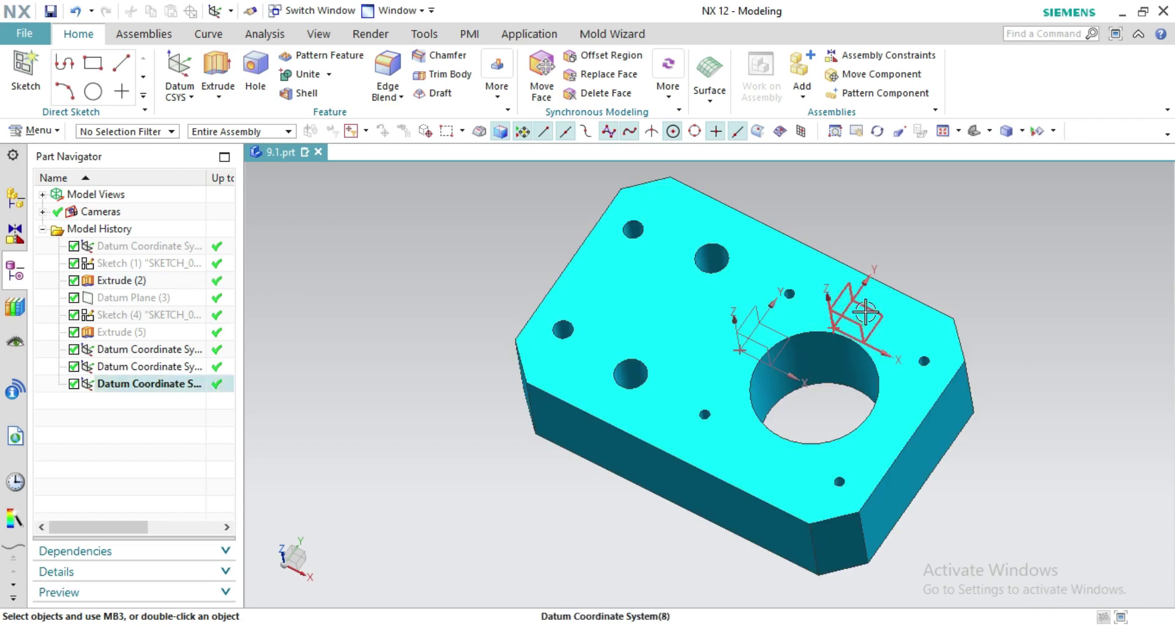
- Remove the datum coordinate system that is offset by 20 in X and Y
click(865, 311)
key(Delete)
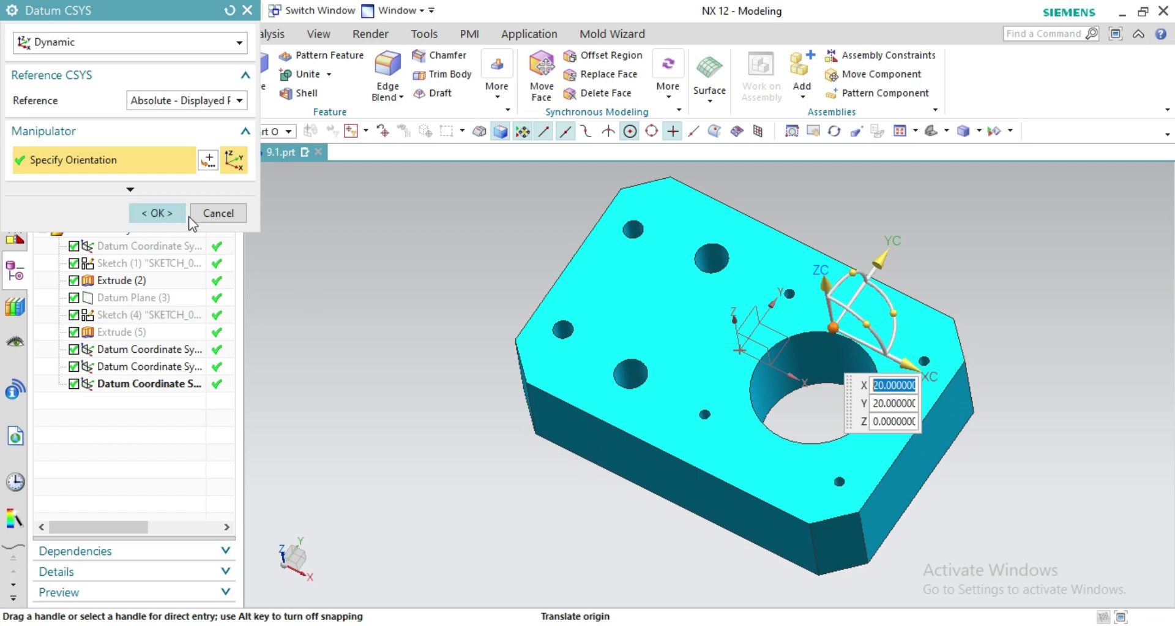
click(219, 218)
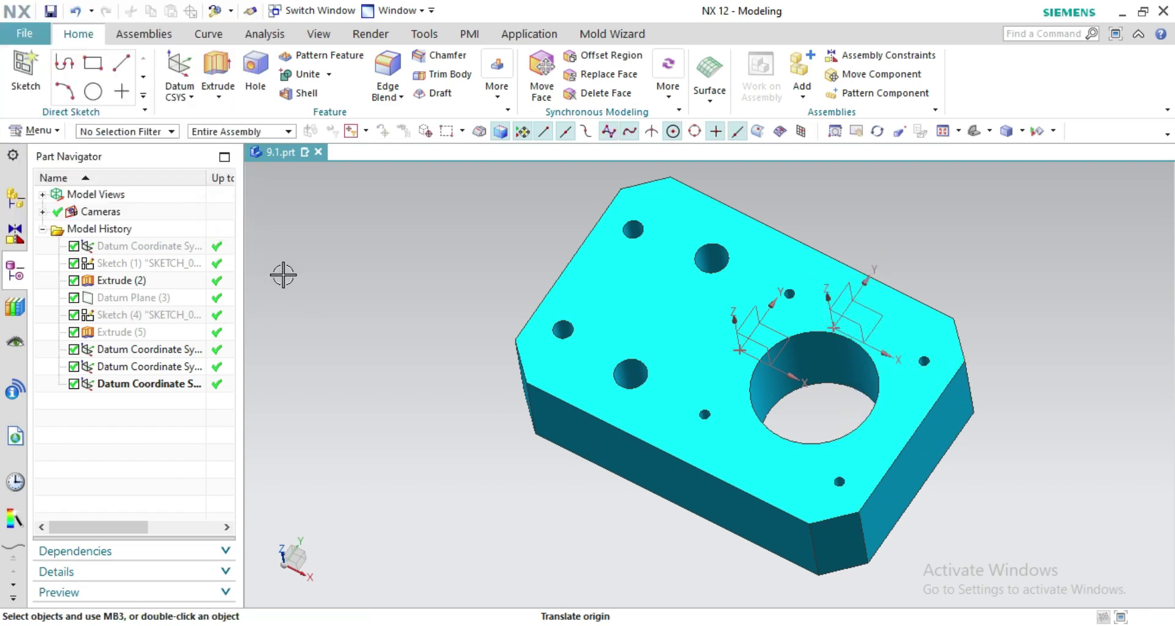
key(ctrl+z)
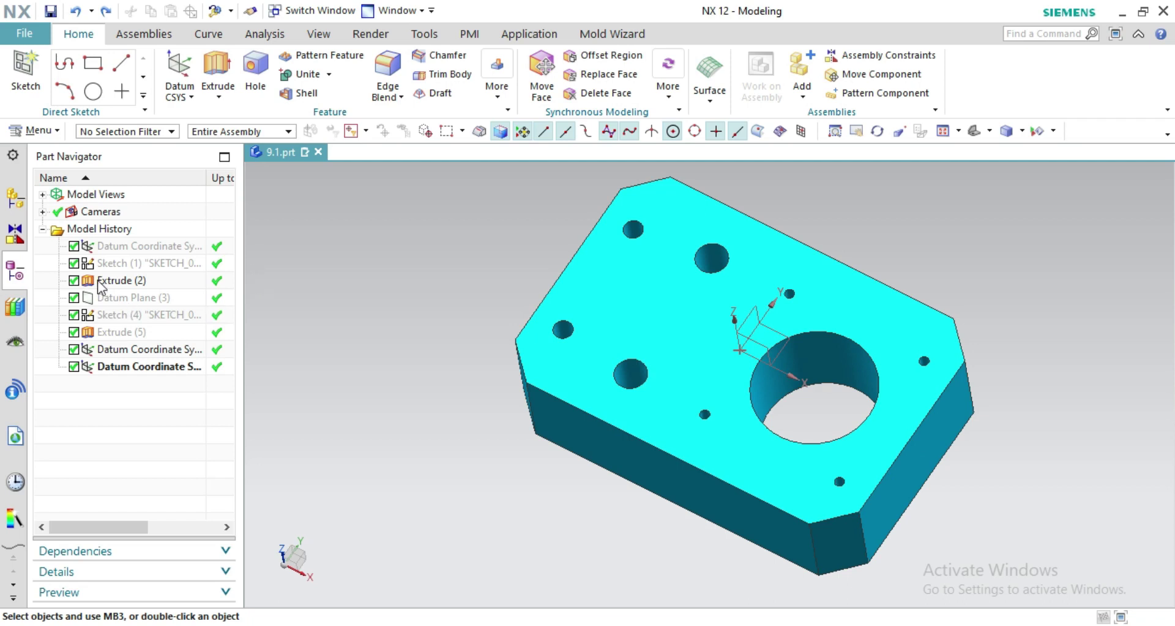
- Switch the part to the Manufacturing application with the plate's top and side faces in view
click(29, 36)
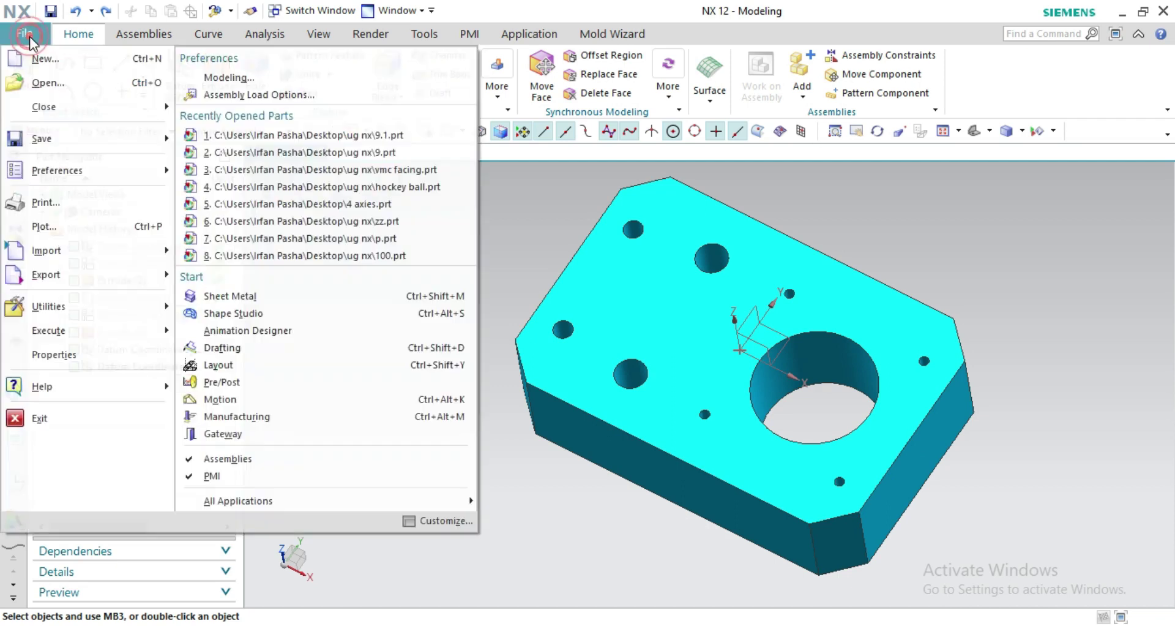
click(241, 419)
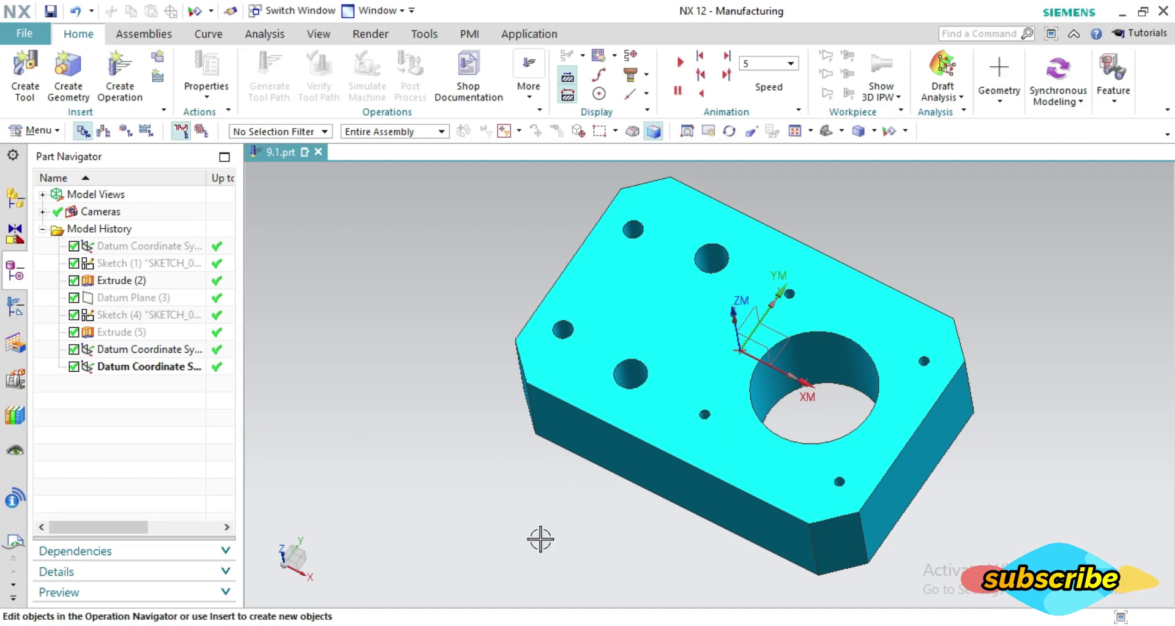
middle_drag(391, 477, 376, 436)
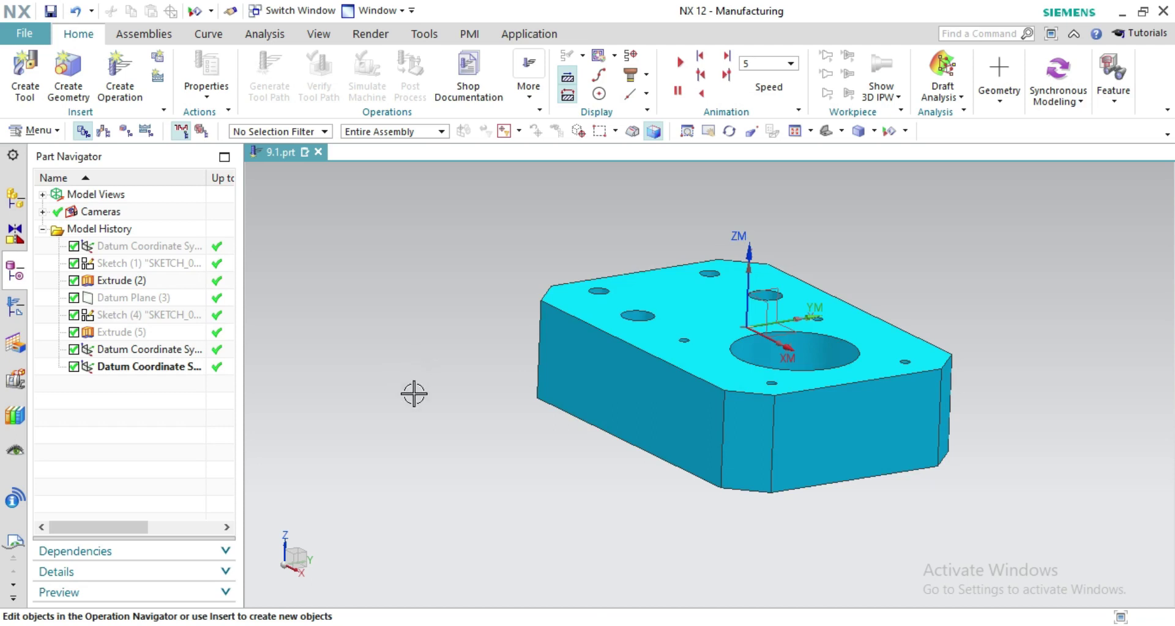
mouse_move(399, 342)
middle_down()
mouse_move(396, 376)
mouse_move(412, 352)
middle_up()
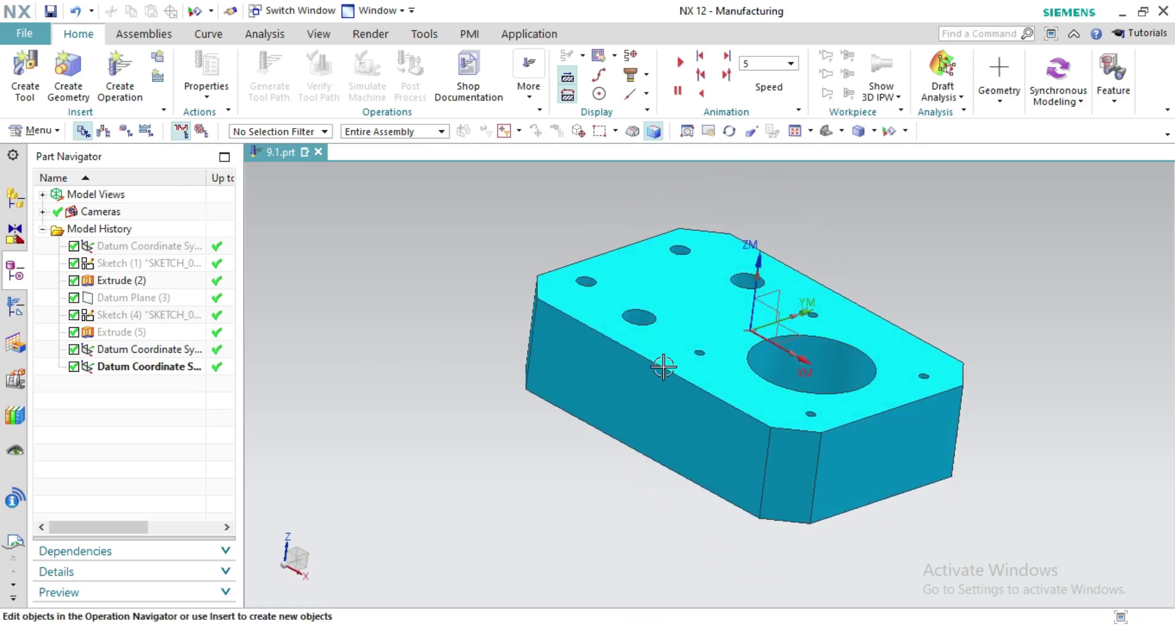
- Edit the datum coordinate system at the machine origin, moving its origin to about X 81, Y 23 and Z 24
click(758, 257)
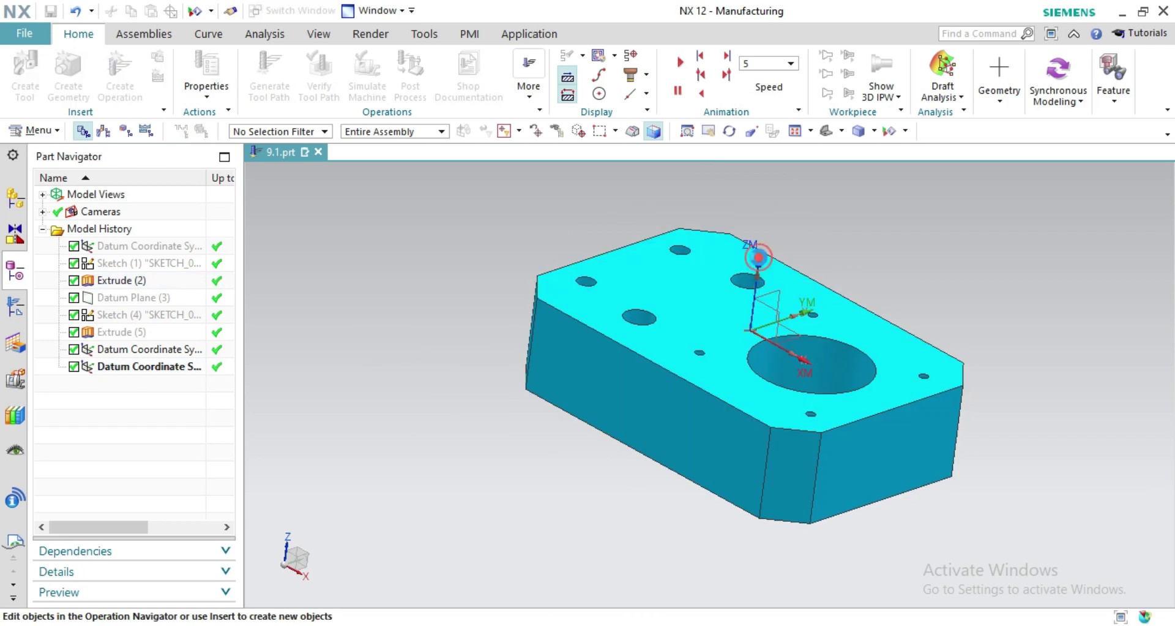
click(758, 257)
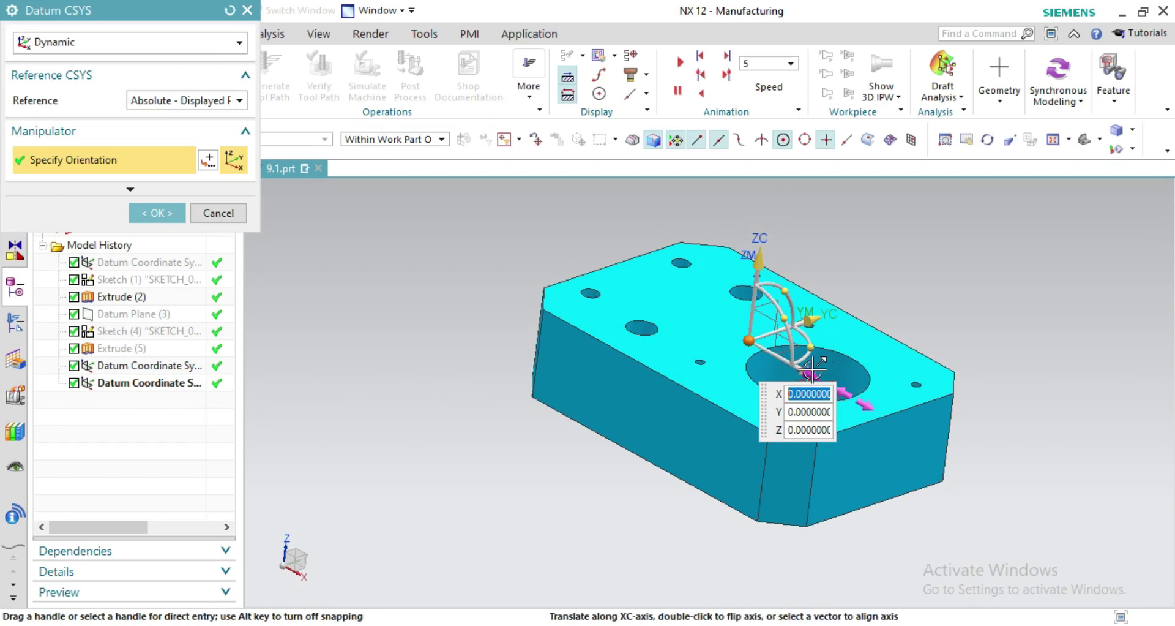
drag(812, 366, 971, 531)
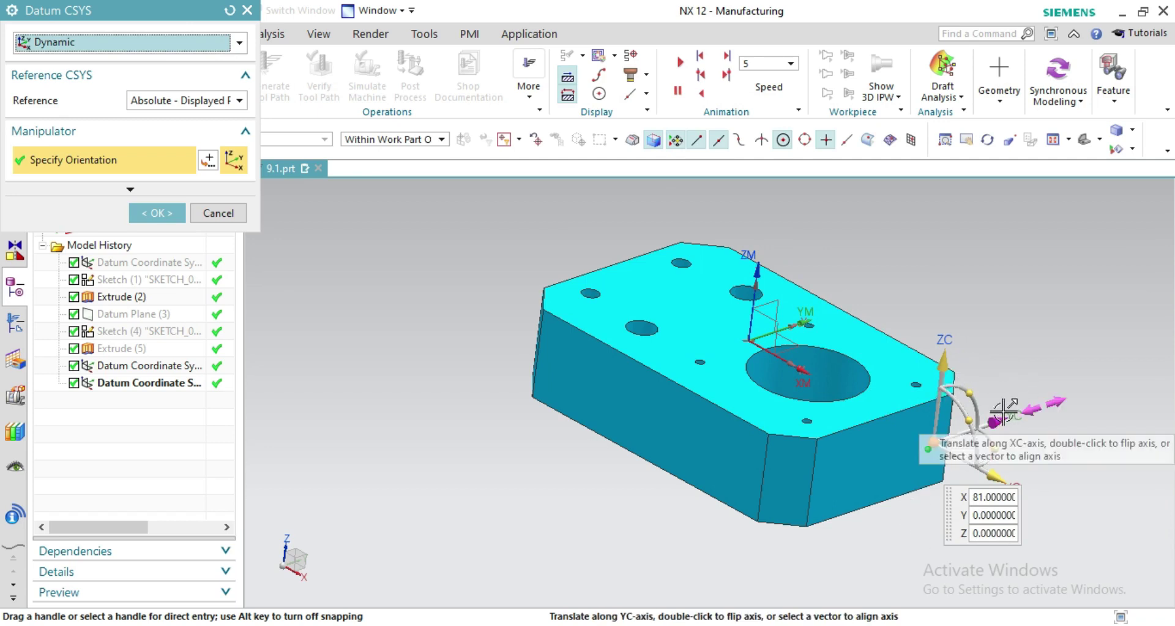
drag(1004, 407, 992, 333)
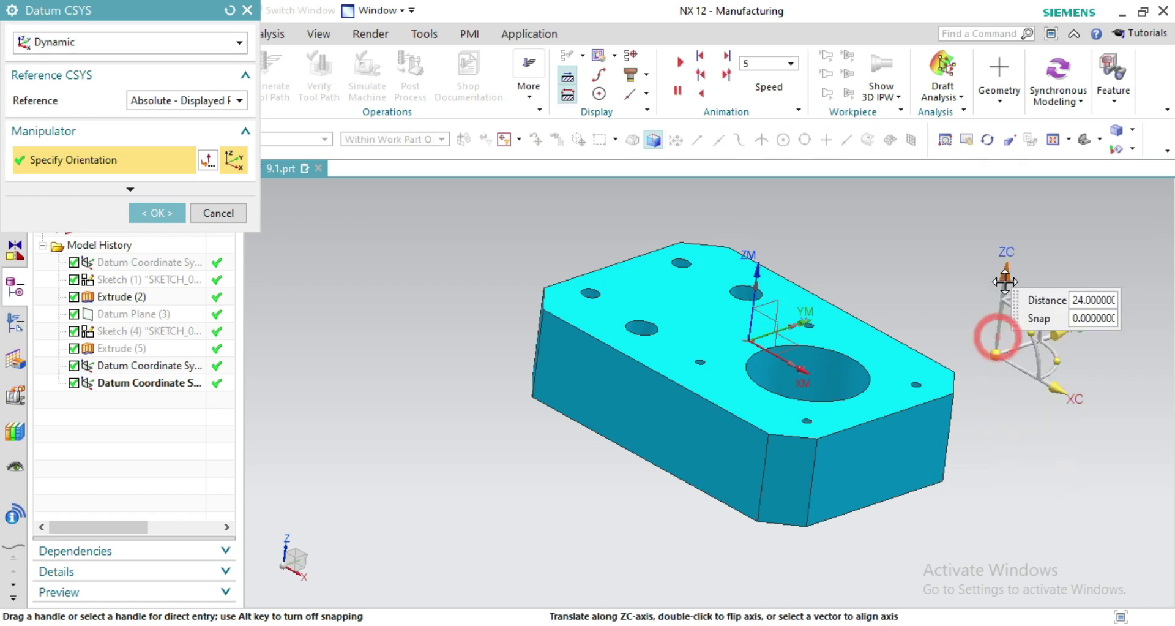
click(996, 355)
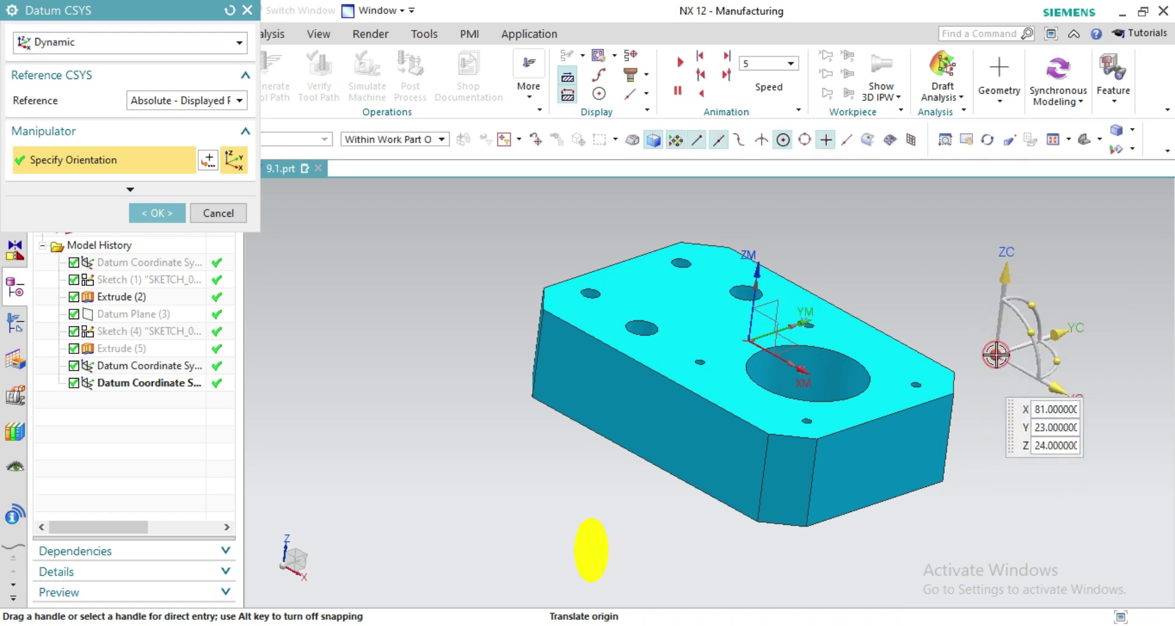
- Move the datum origin freely to about X 40.9, Y 23, Z -6.8, rotate it 5° about ZC, and accept
drag(996, 354, 893, 393)
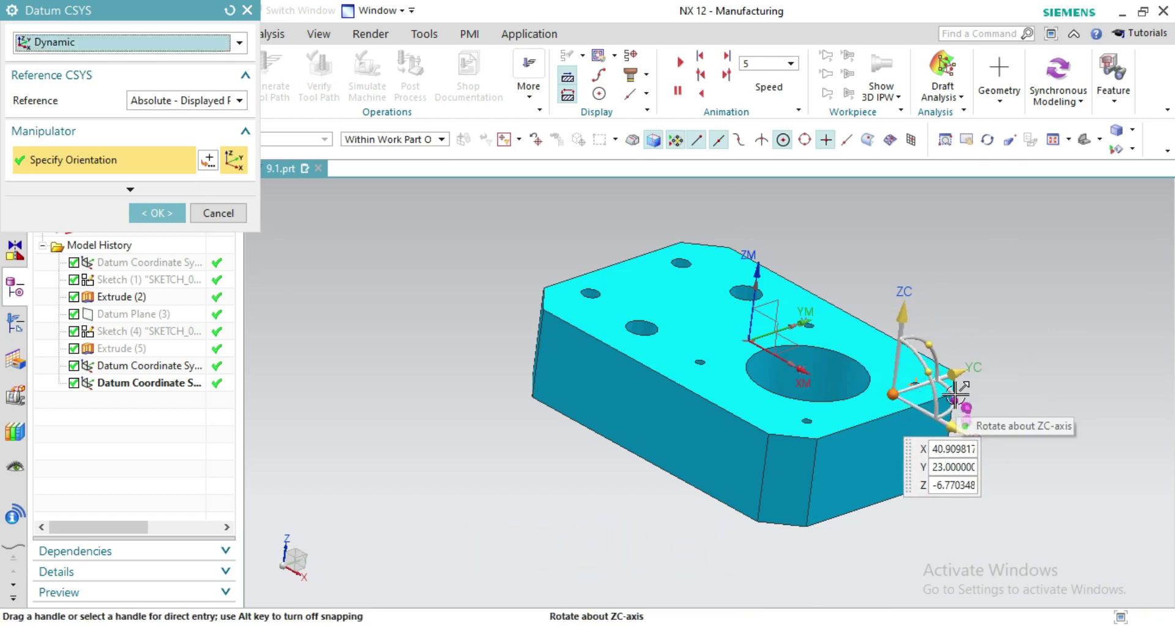
mouse_move(956, 392)
mouse_down()
mouse_move(935, 430)
mouse_move(823, 407)
mouse_move(907, 415)
mouse_move(950, 398)
mouse_move(946, 411)
mouse_move(962, 395)
mouse_up()
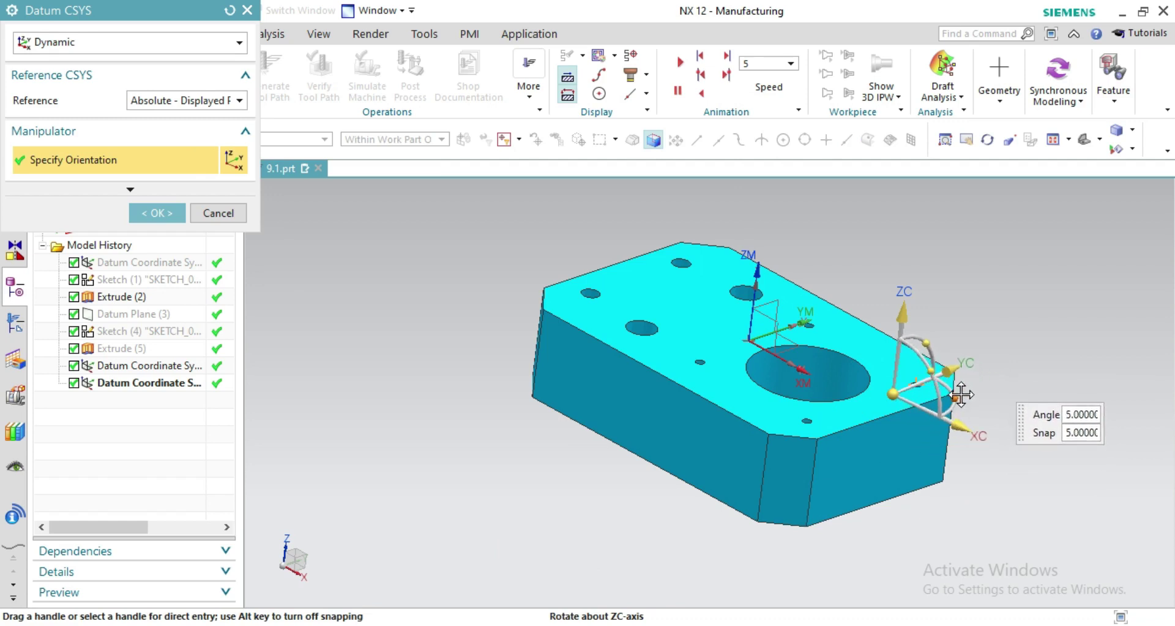
click(893, 394)
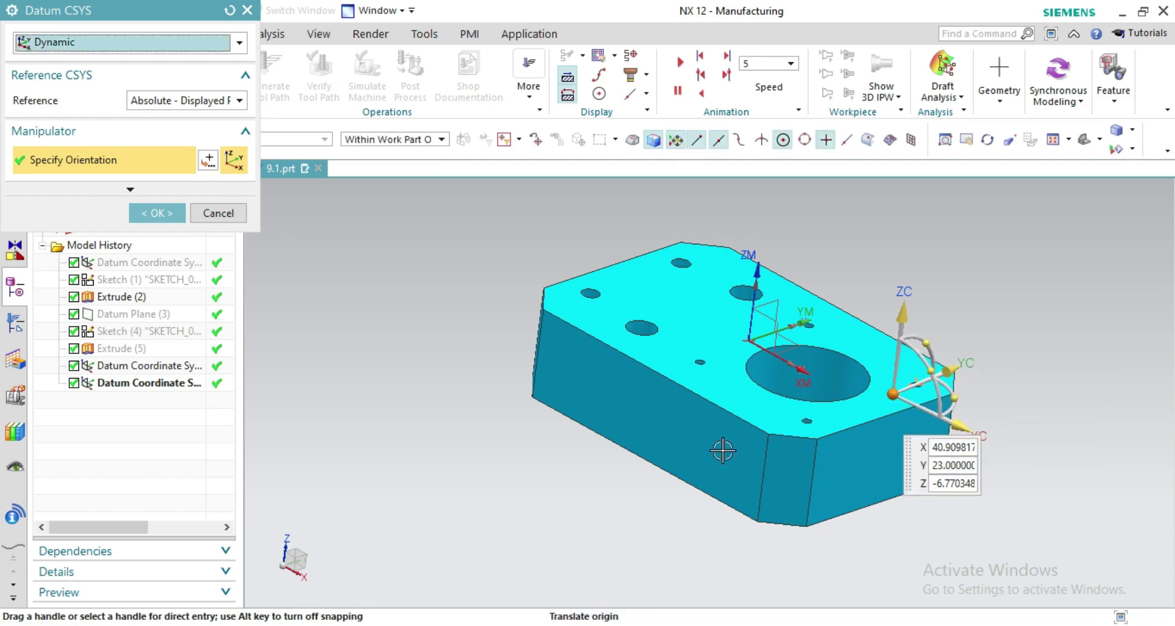
click(156, 213)
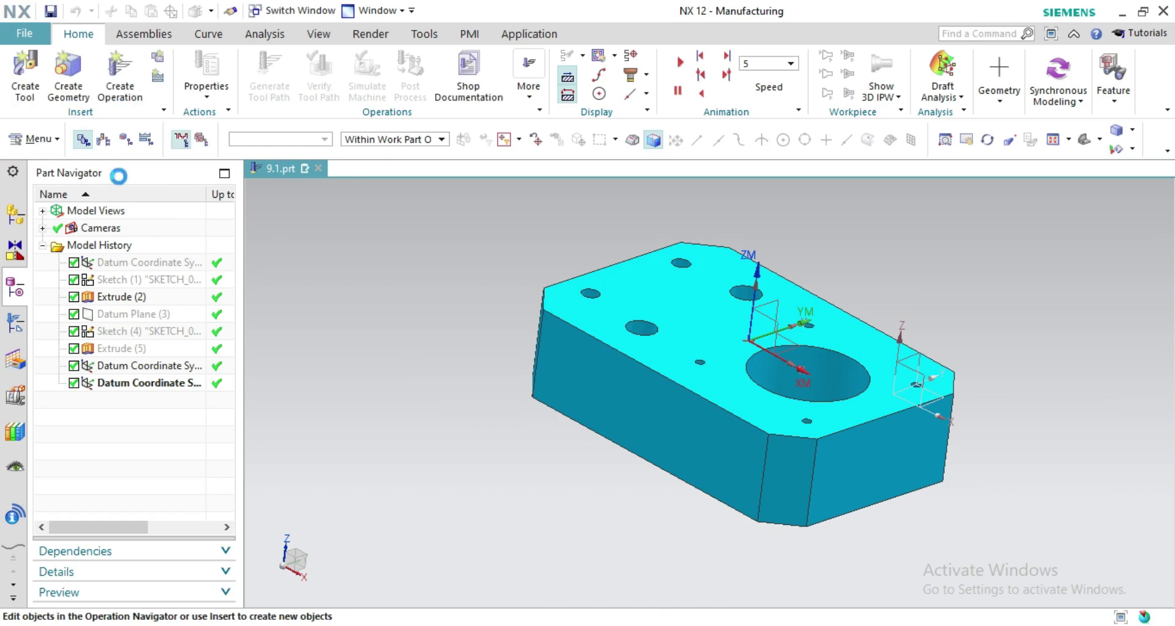
- Show the geometry view of the Operation Navigator, expand MCS_MILL and open it for editing
click(126, 131)
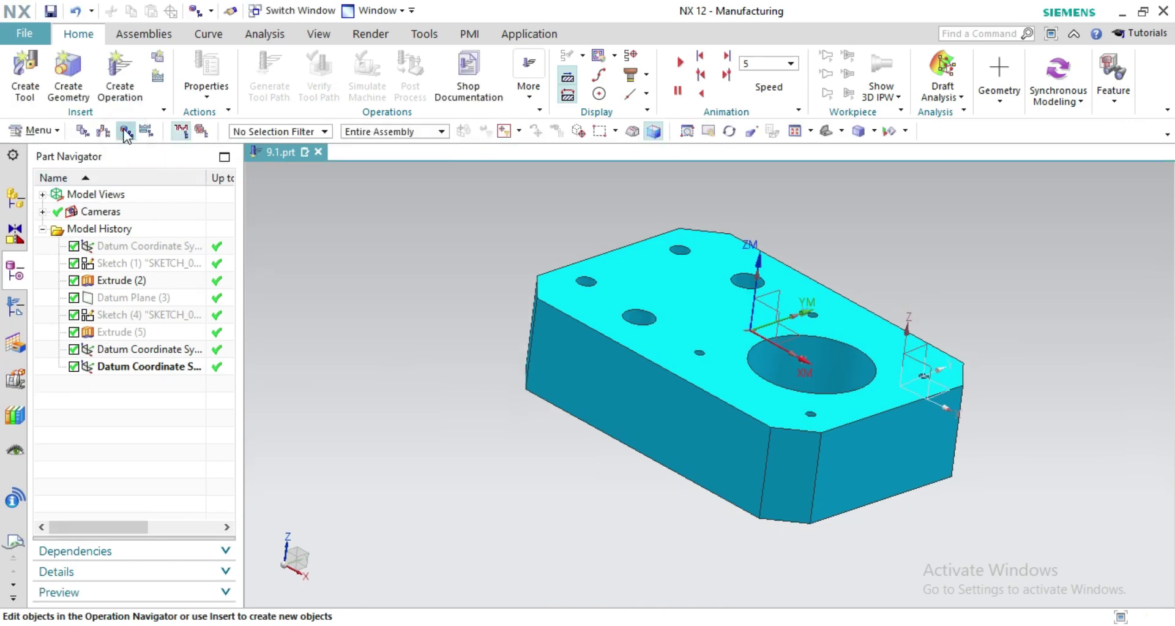
click(9, 297)
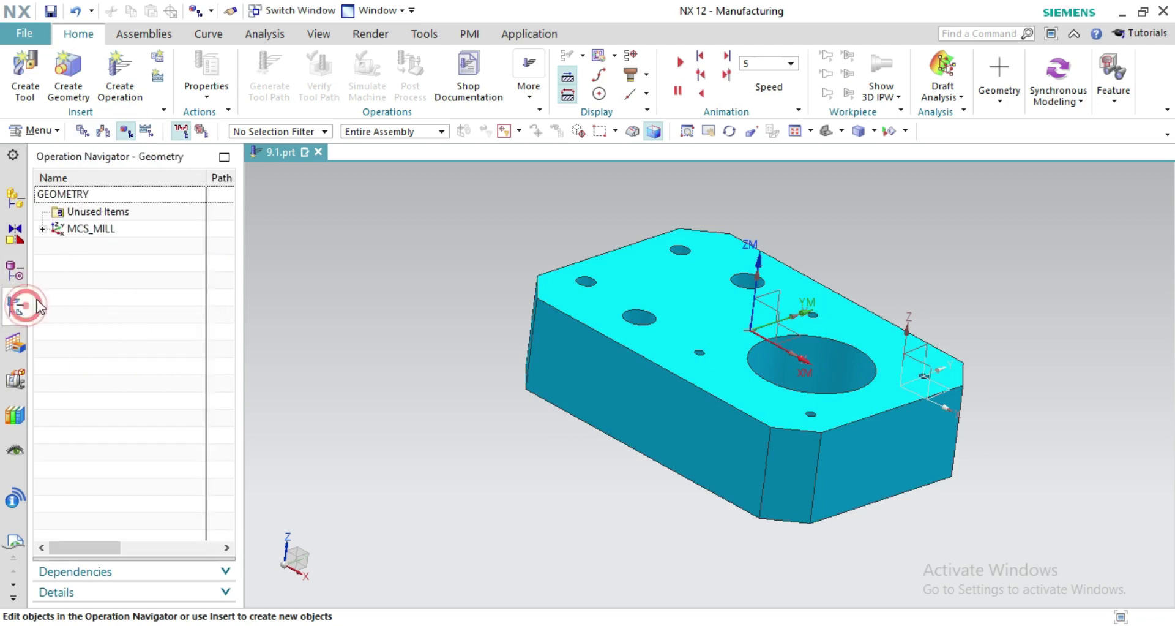
click(42, 230)
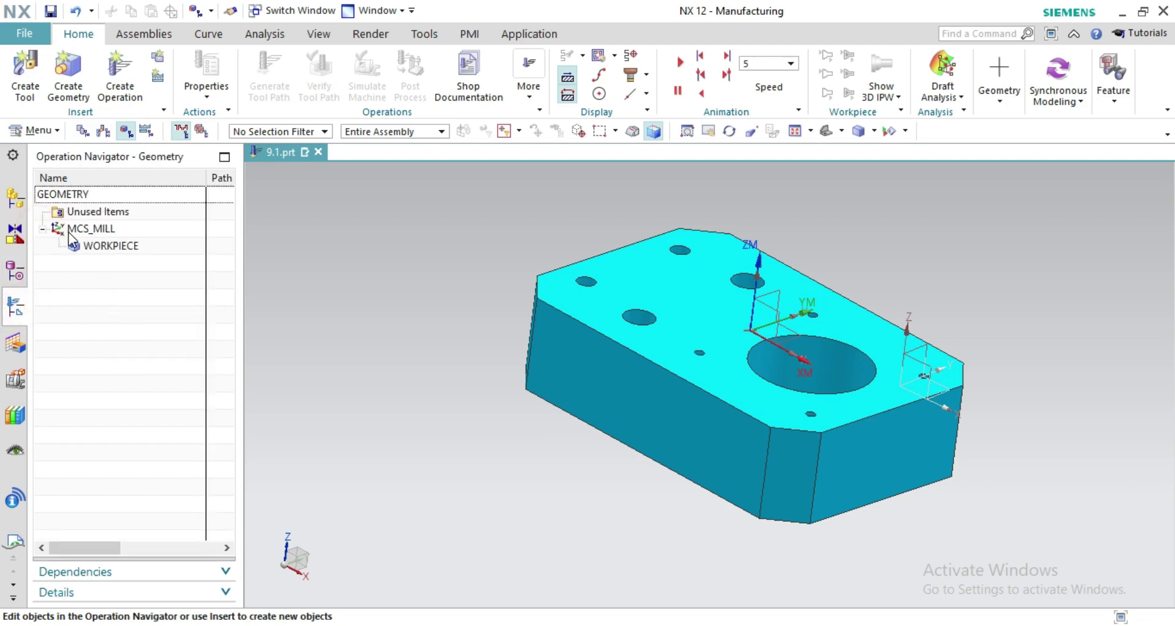
click(68, 230)
double_click(68, 230)
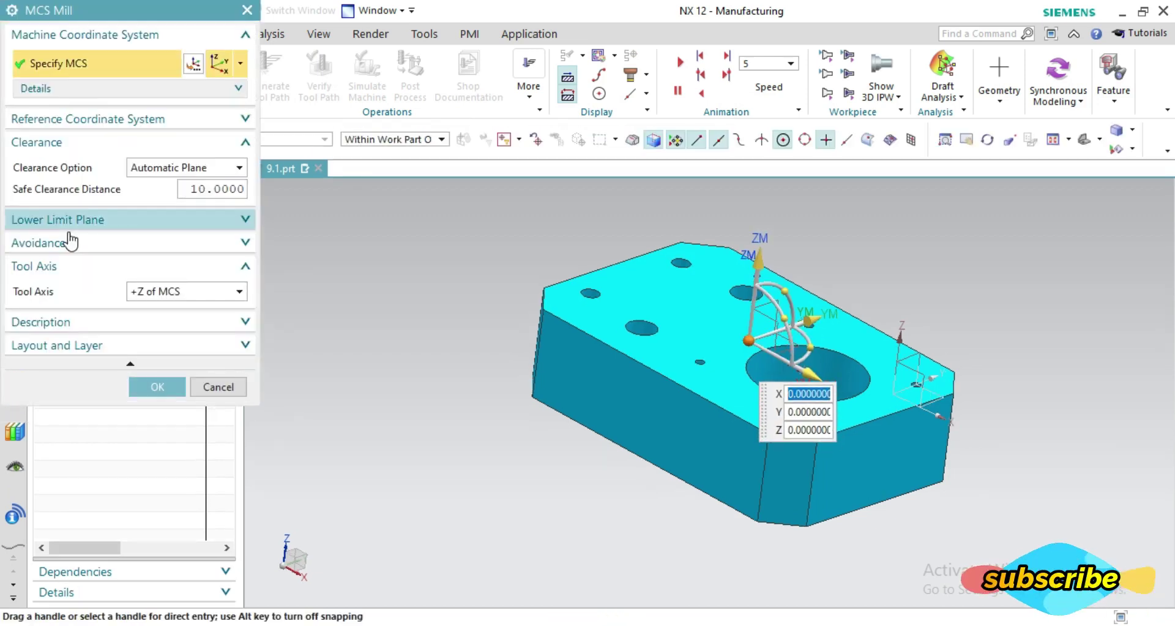
- Set the reference of the MCS_MILL machine coordinate system to WCS with the Dynamic type, and accept the MCS settings
click(167, 169)
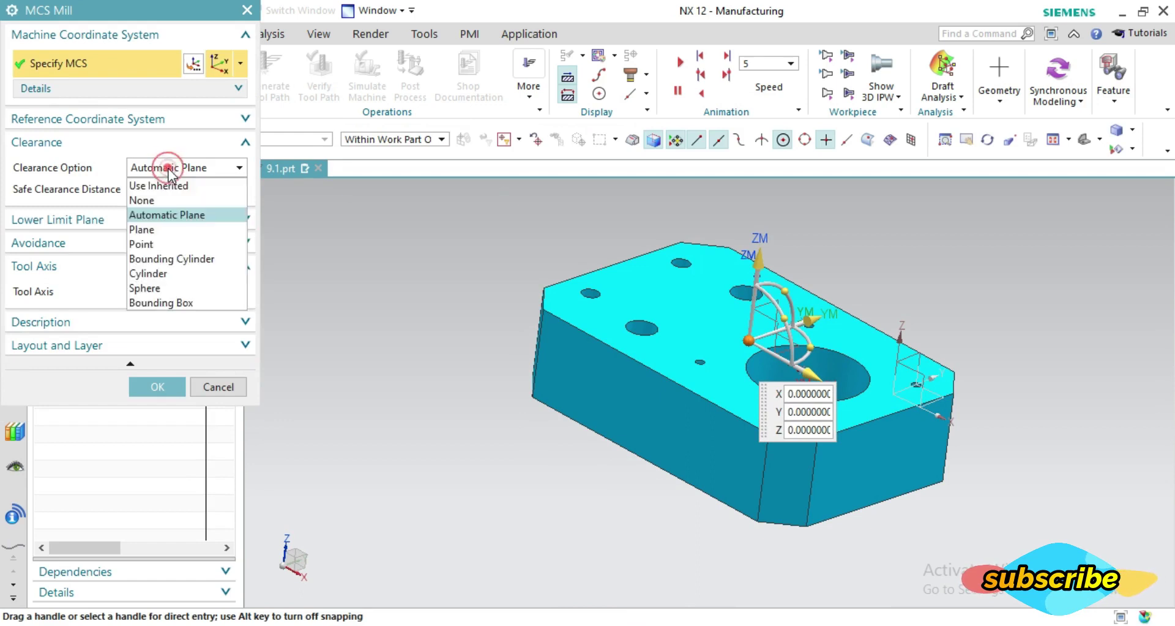
click(105, 156)
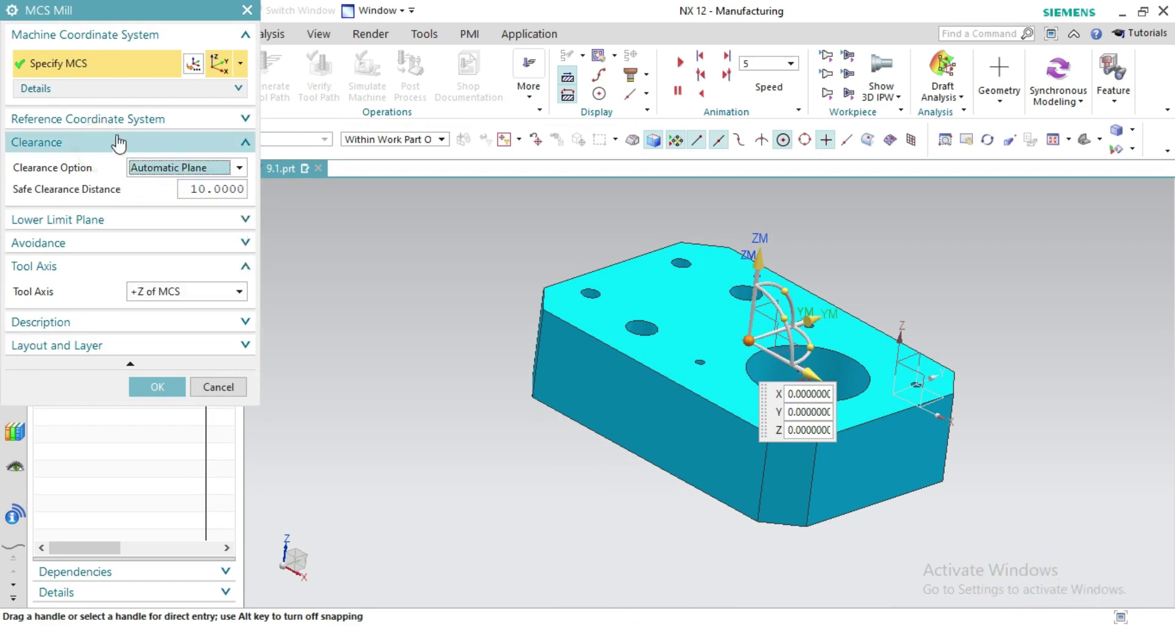
click(144, 123)
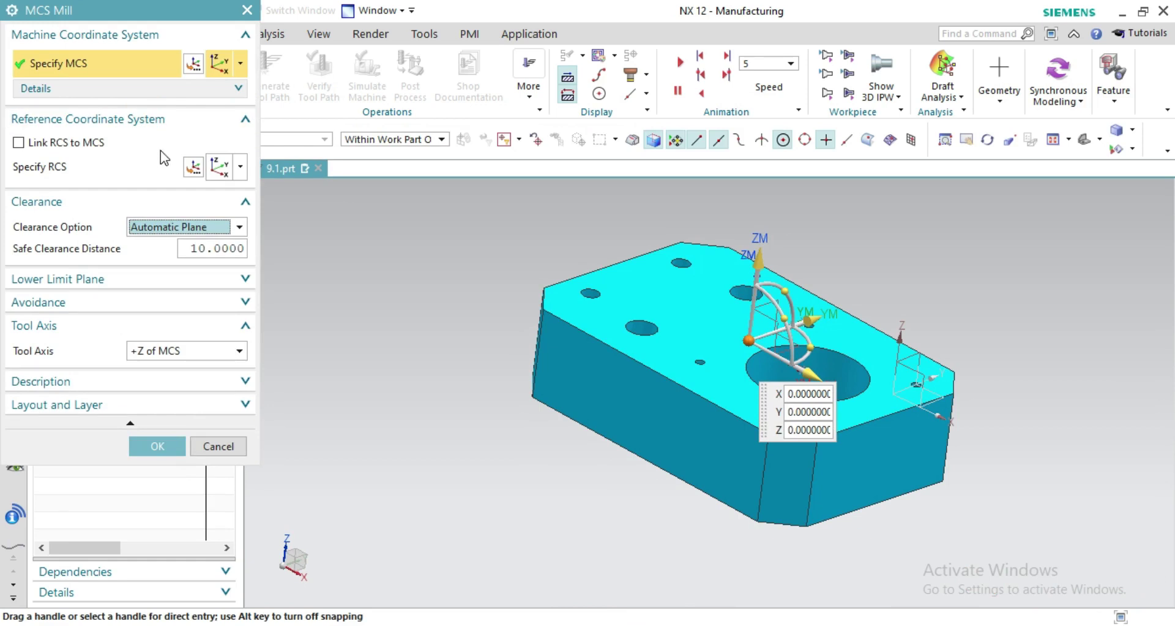
middle_click(194, 63)
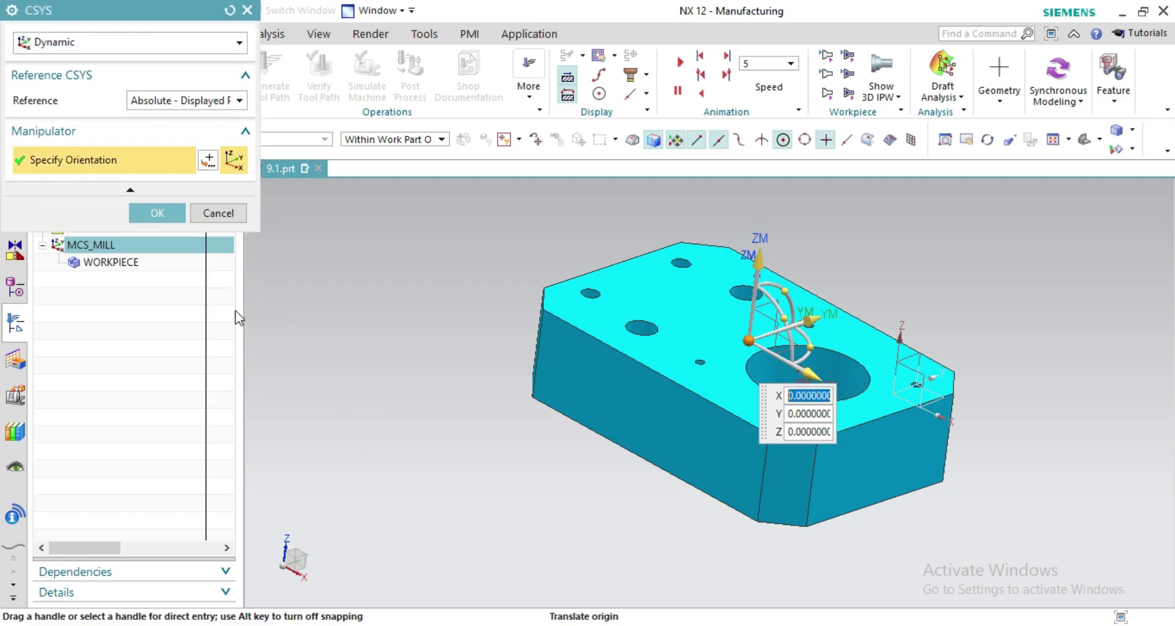
click(185, 102)
click(178, 117)
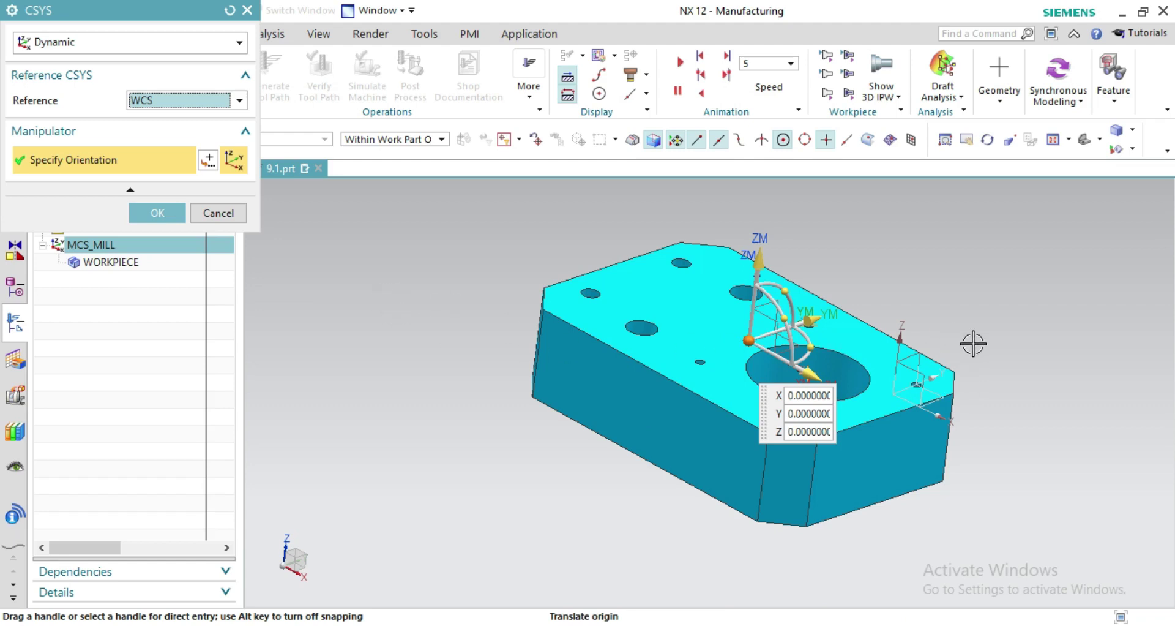
click(157, 213)
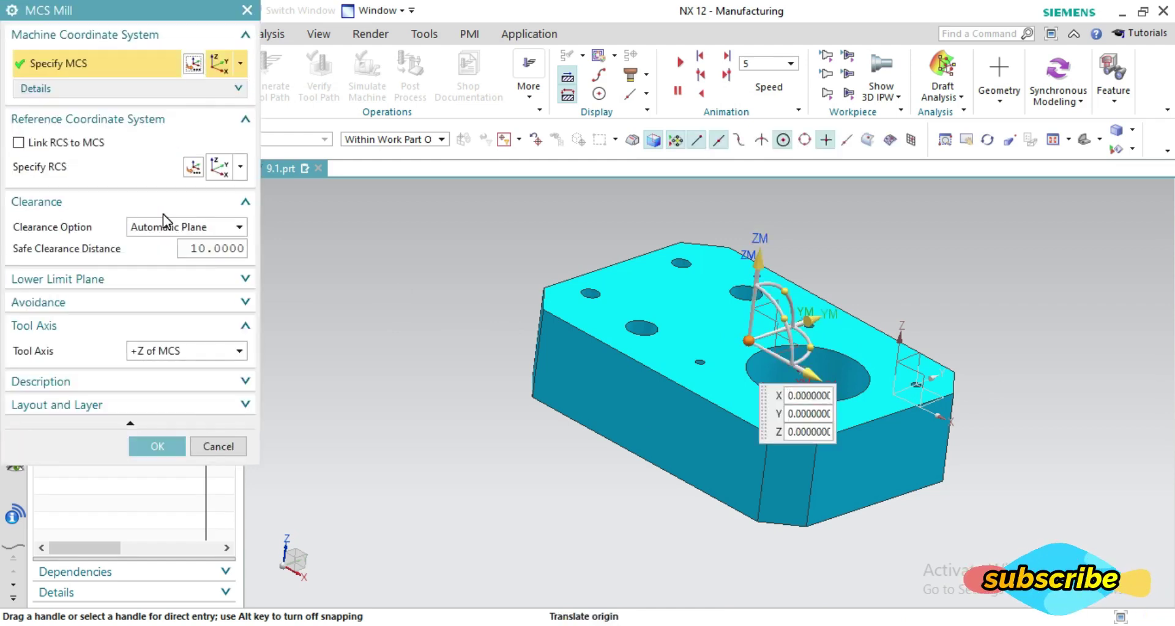
click(159, 444)
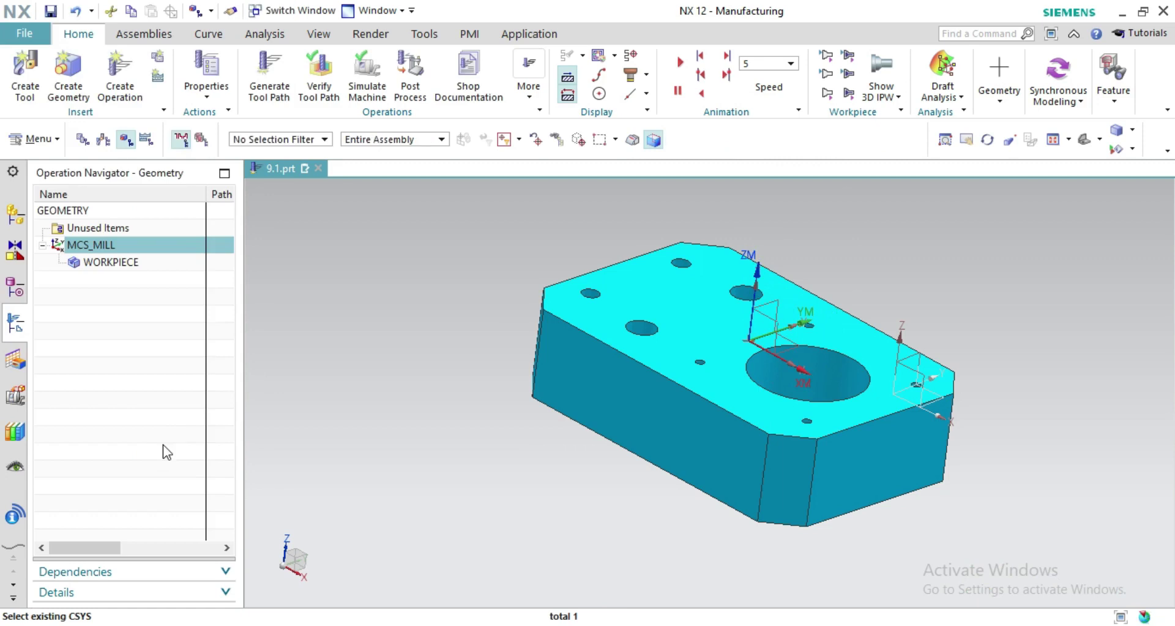
- Refresh the display and examine the machine and datum coordinate systems on the plate from different angles
right_click(374, 348)
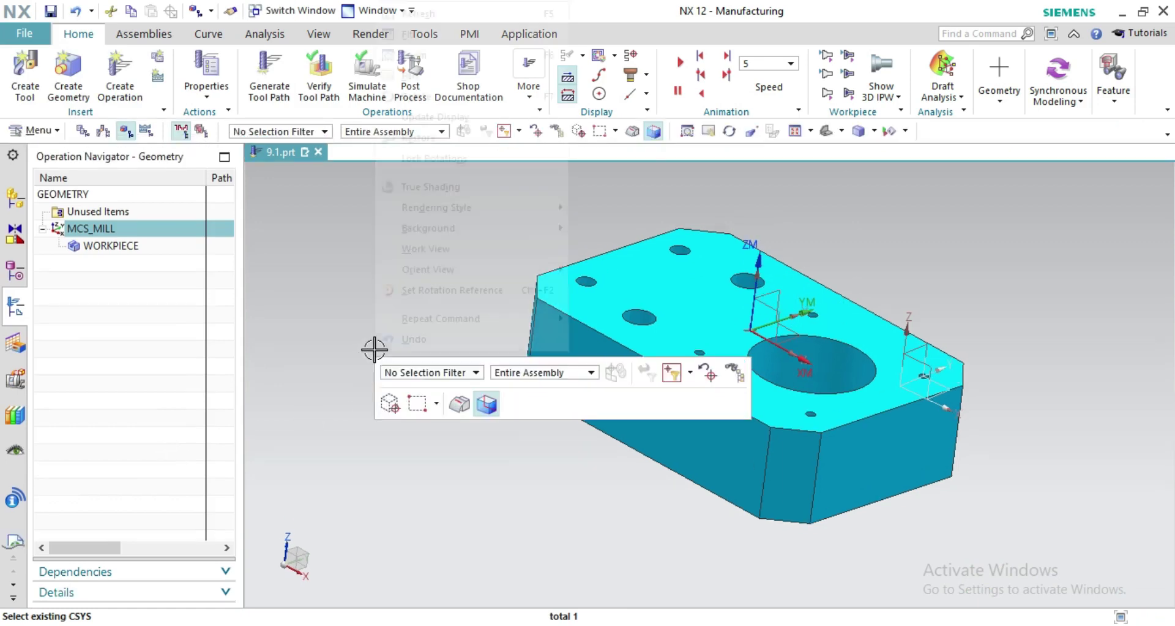
click(416, 14)
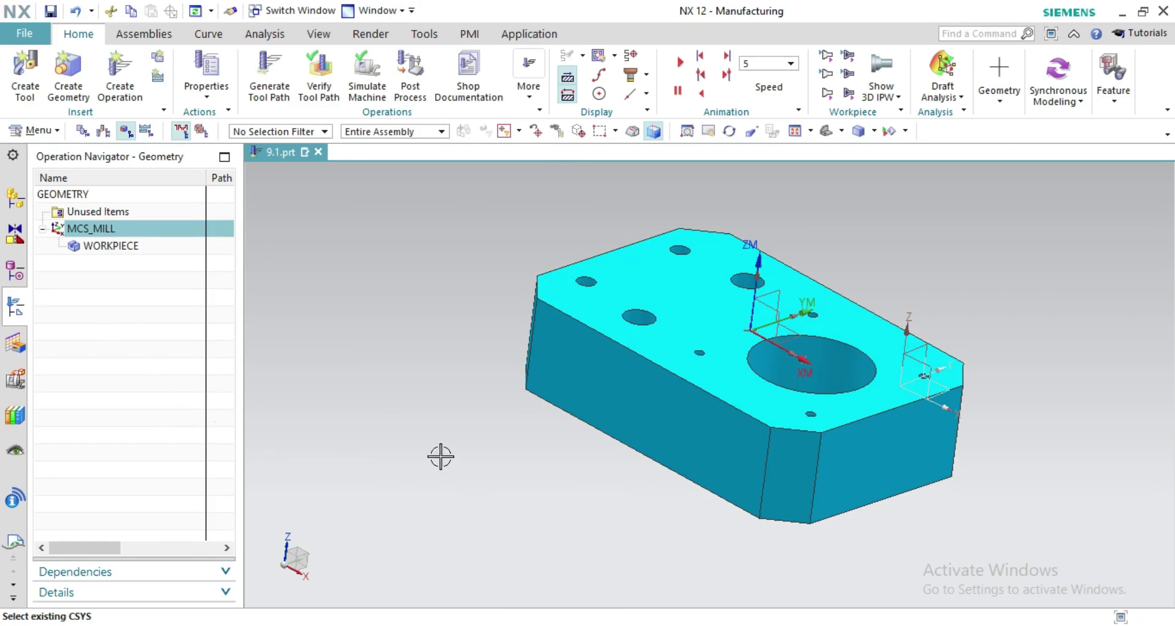
middle_drag(1030, 534, 979, 535)
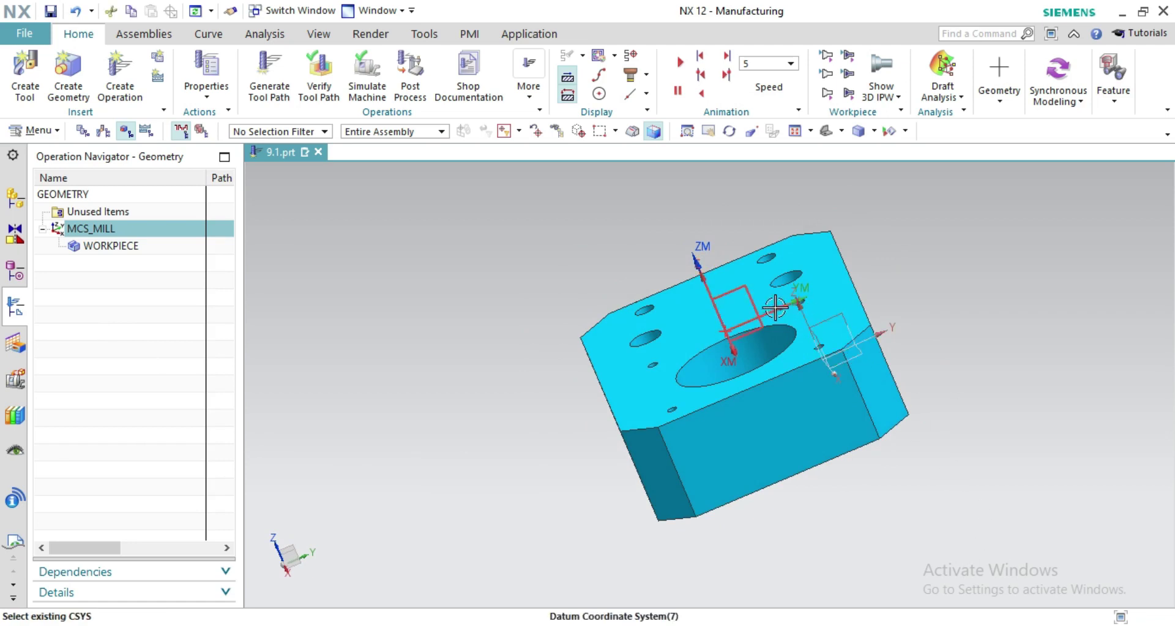
middle_drag(997, 347, 1034, 358)
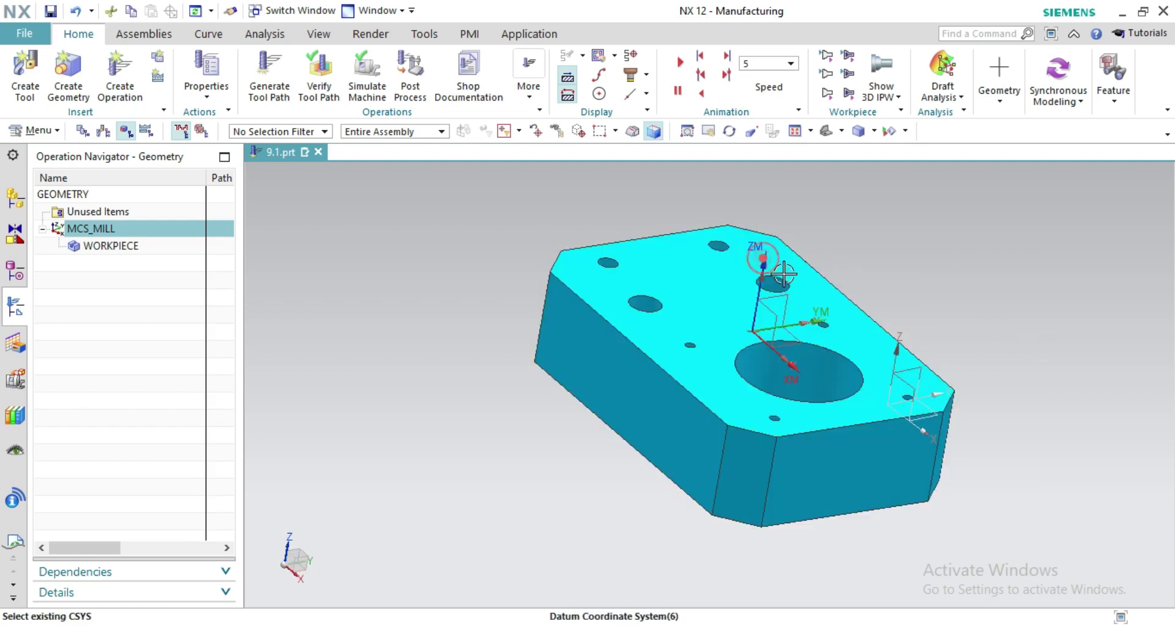
click(1033, 263)
right_click(990, 260)
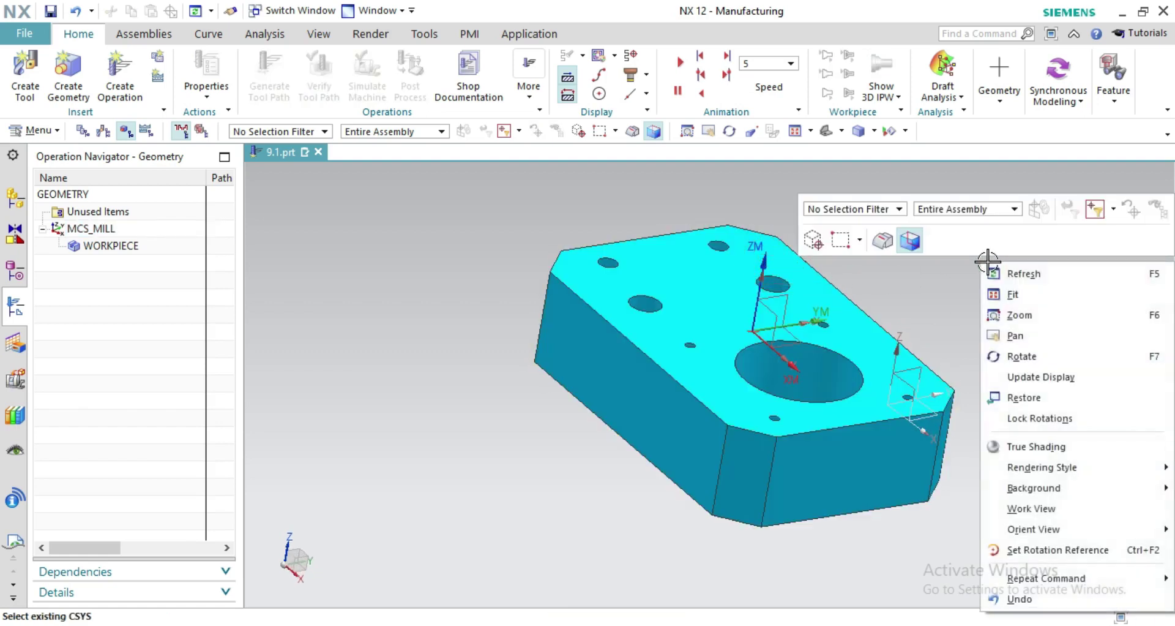
click(1010, 271)
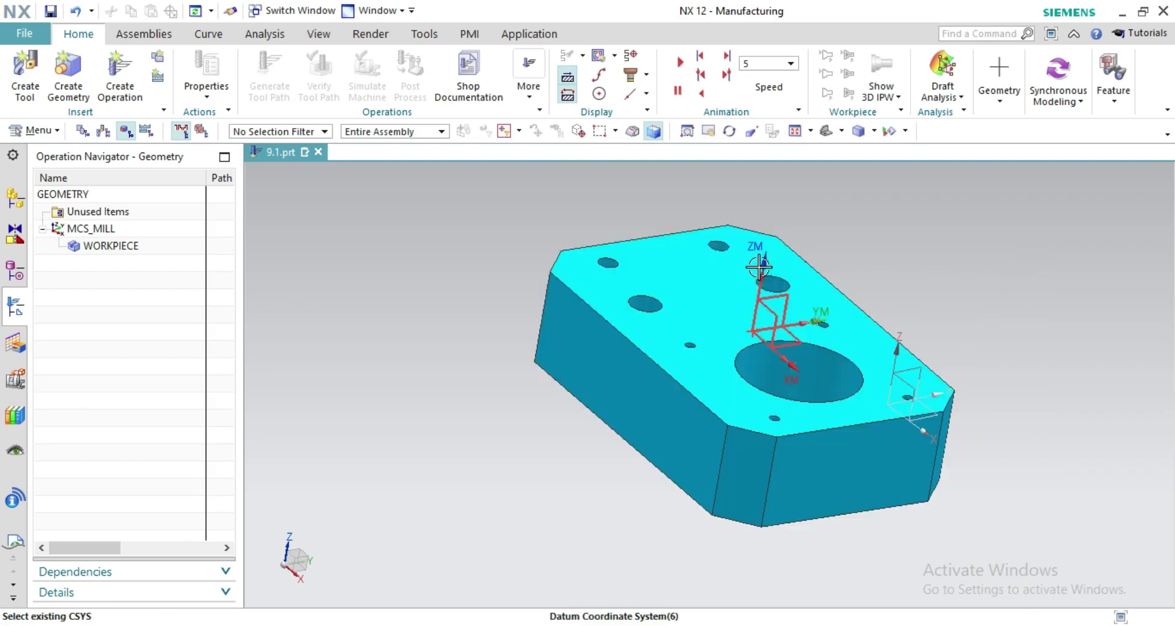
click(775, 360)
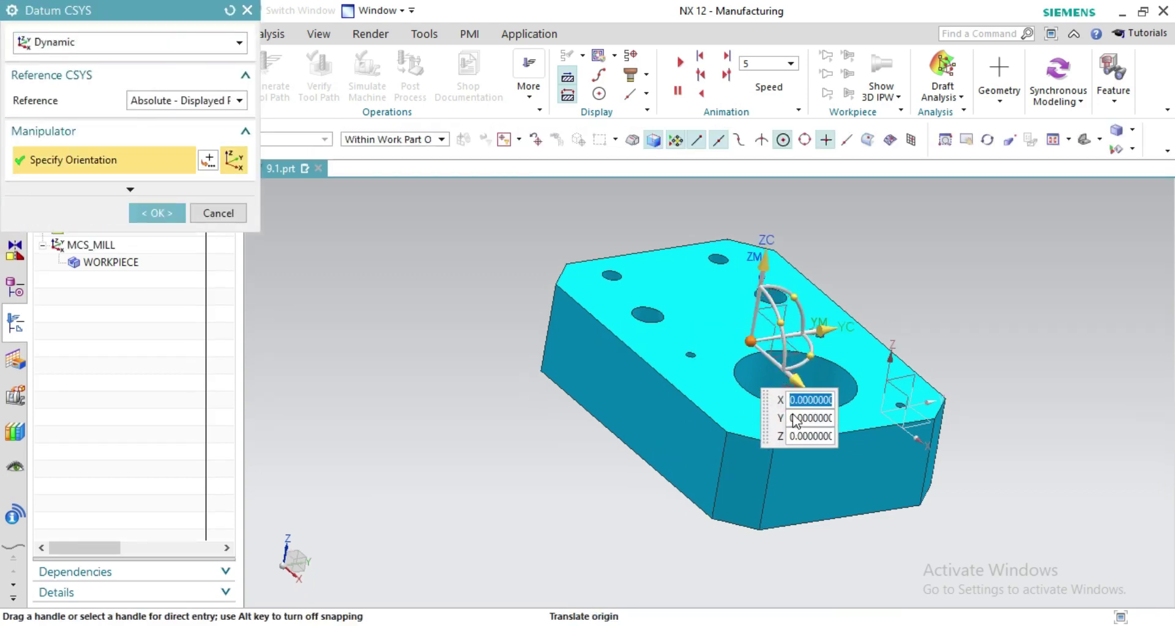
click(917, 437)
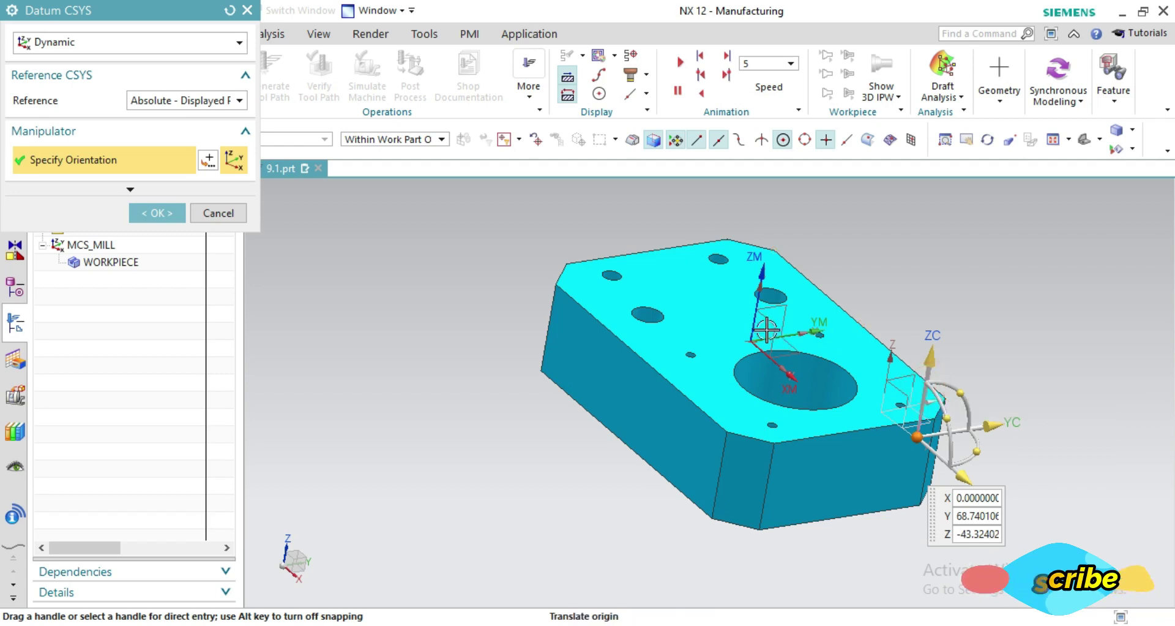
drag(917, 438, 697, 296)
click(233, 214)
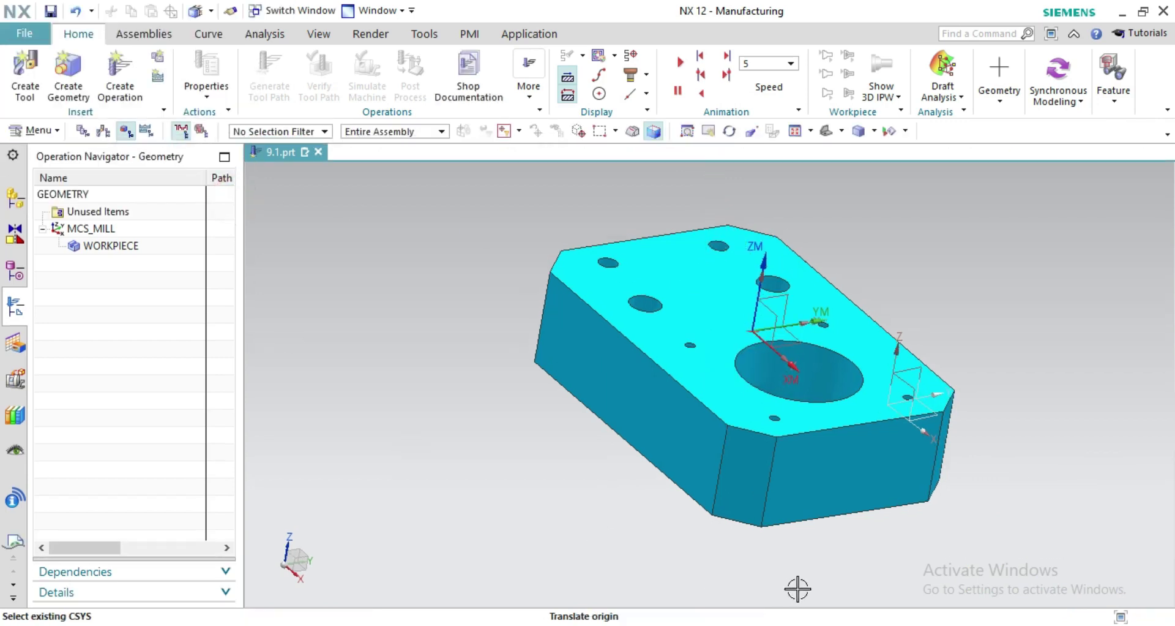
- Delete the datum coordinate system near the plate's chamfered end, keeping the one at the machine coordinate system's origin
click(908, 361)
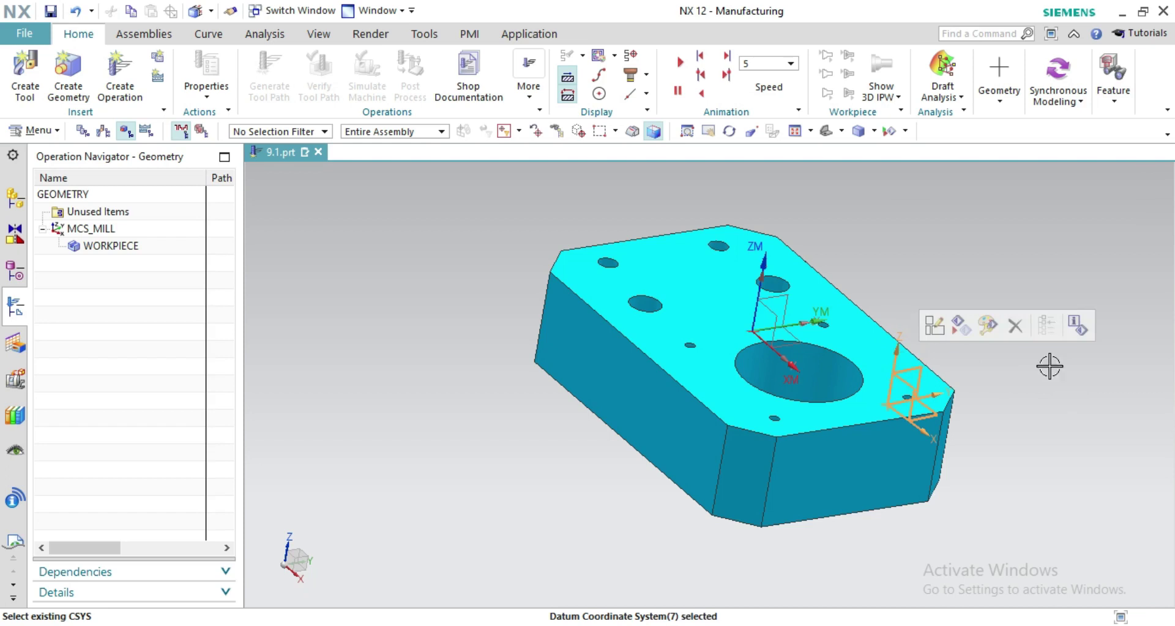
click(1016, 328)
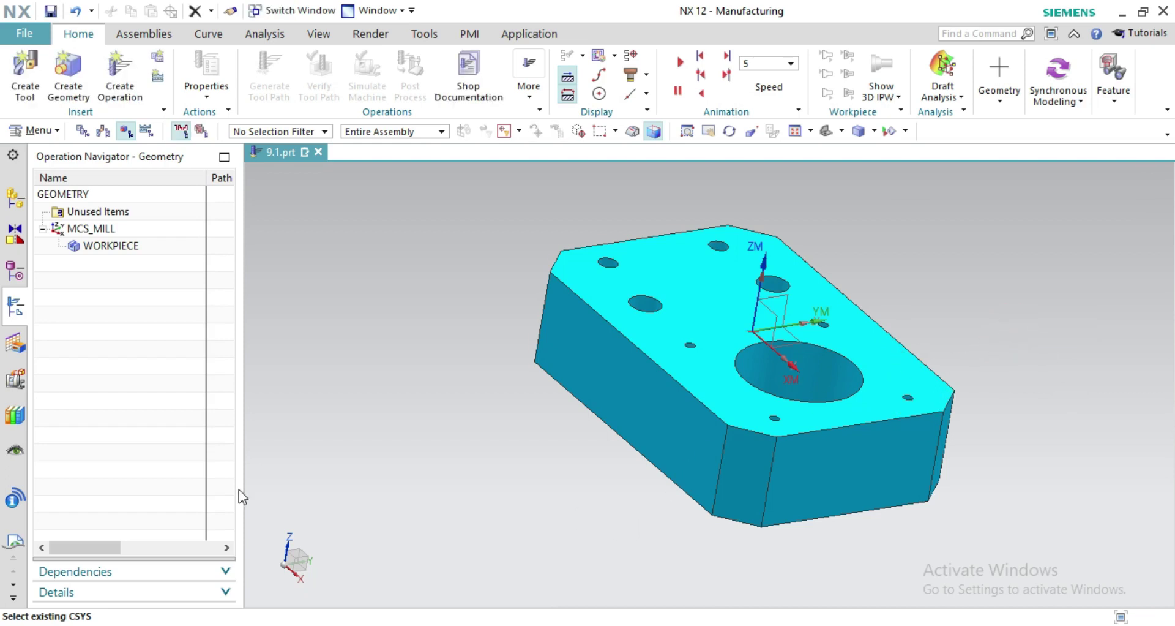
- Move the WCS origin dynamically to the top-face corner at X -49.39, Y -40, Z 0, and accept the new position
click(35, 130)
mouse_move(48, 236)
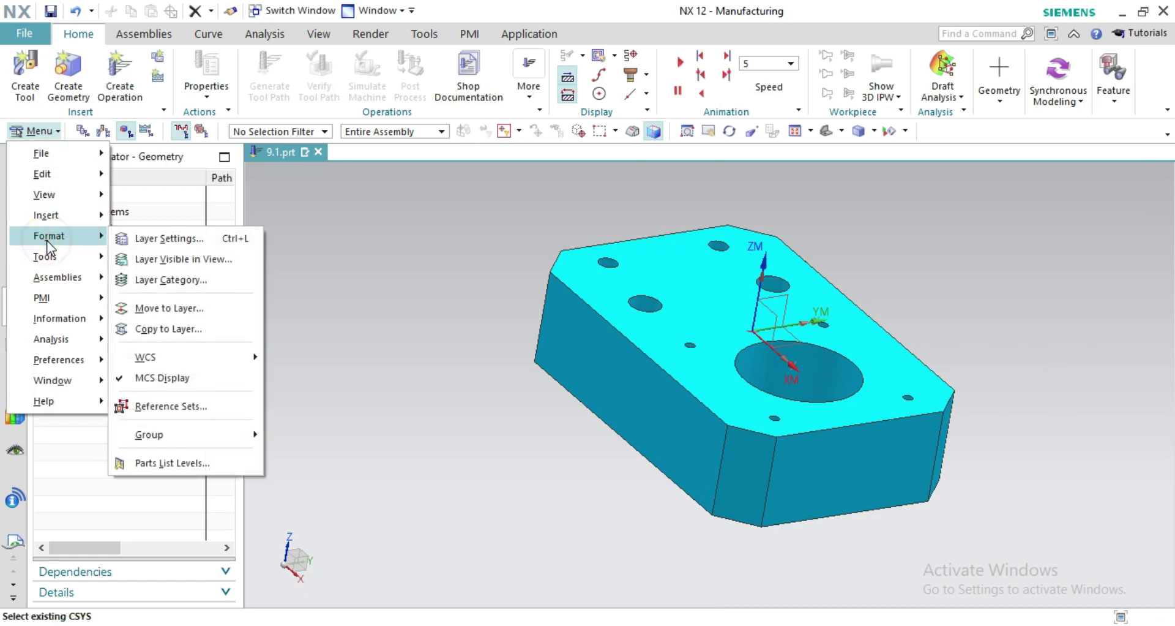
mouse_move(183, 360)
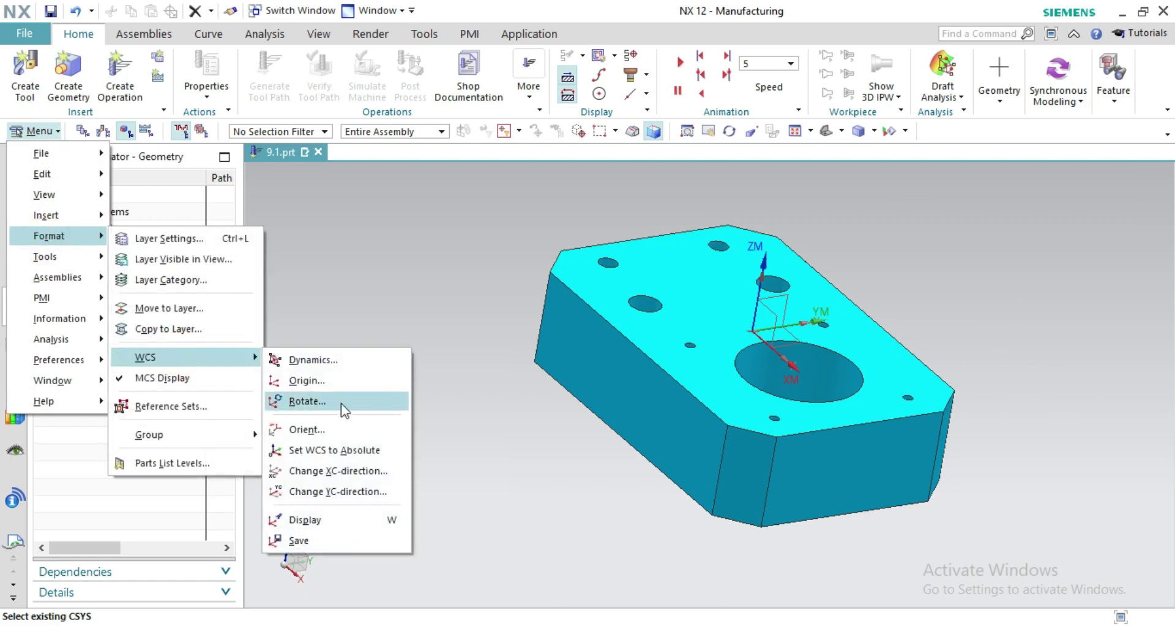
click(312, 359)
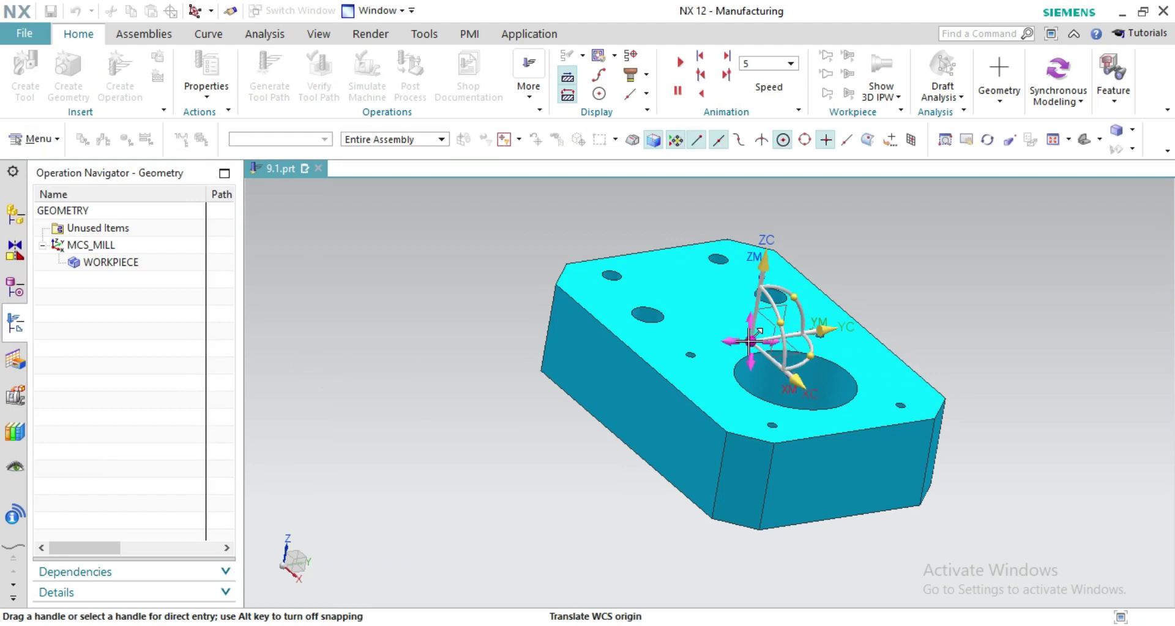
drag(751, 339, 557, 284)
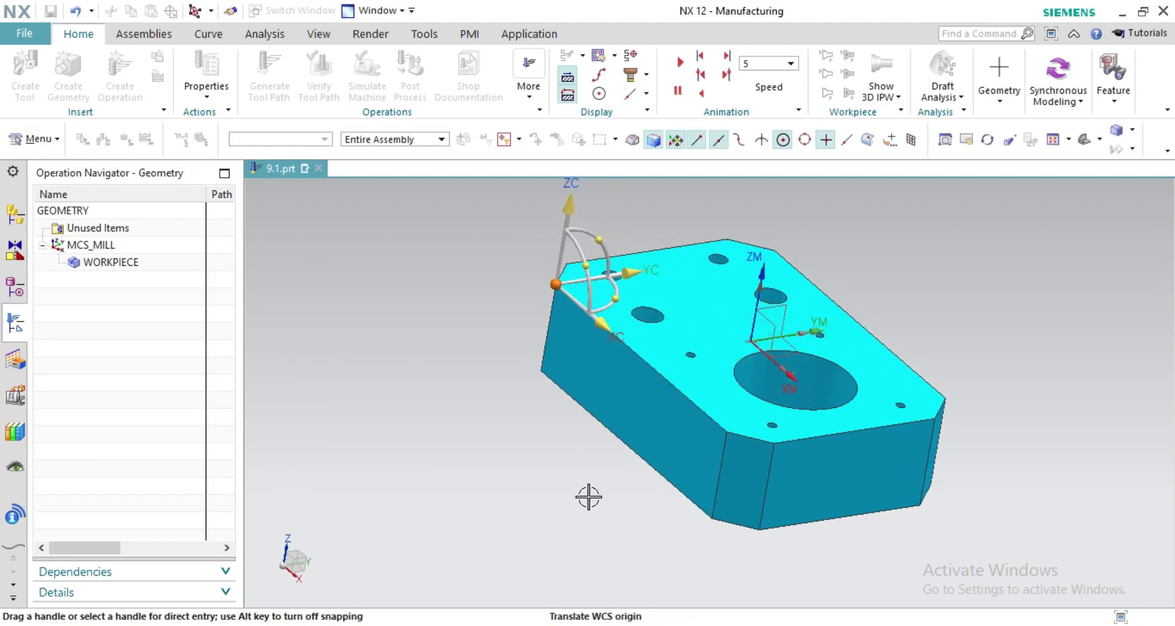
right_click(425, 379)
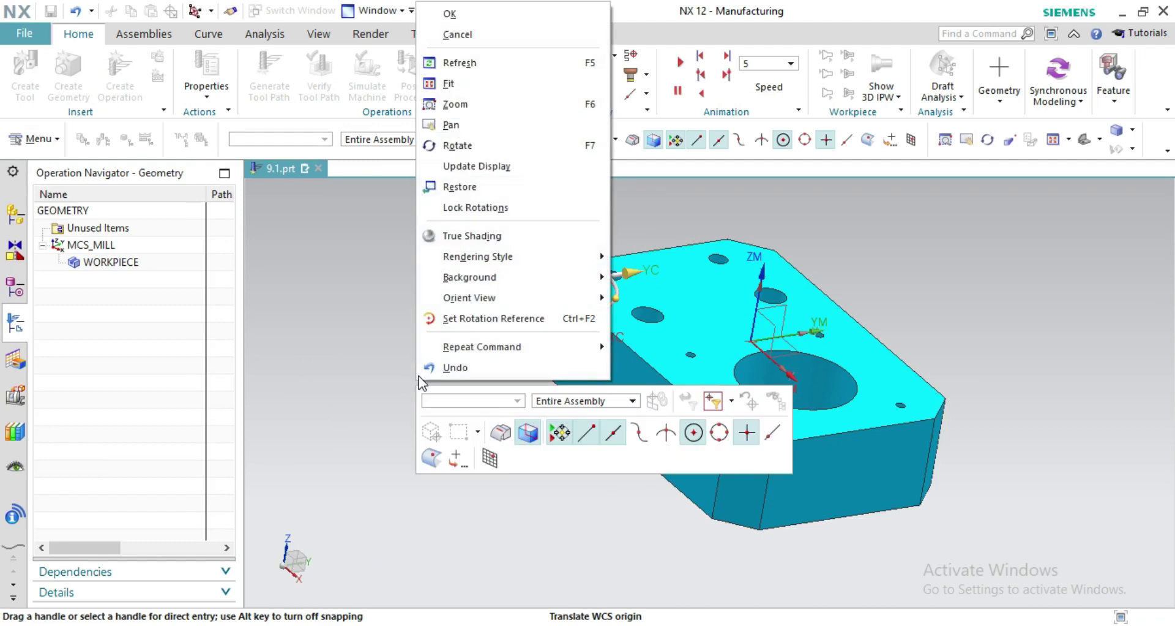
click(473, 15)
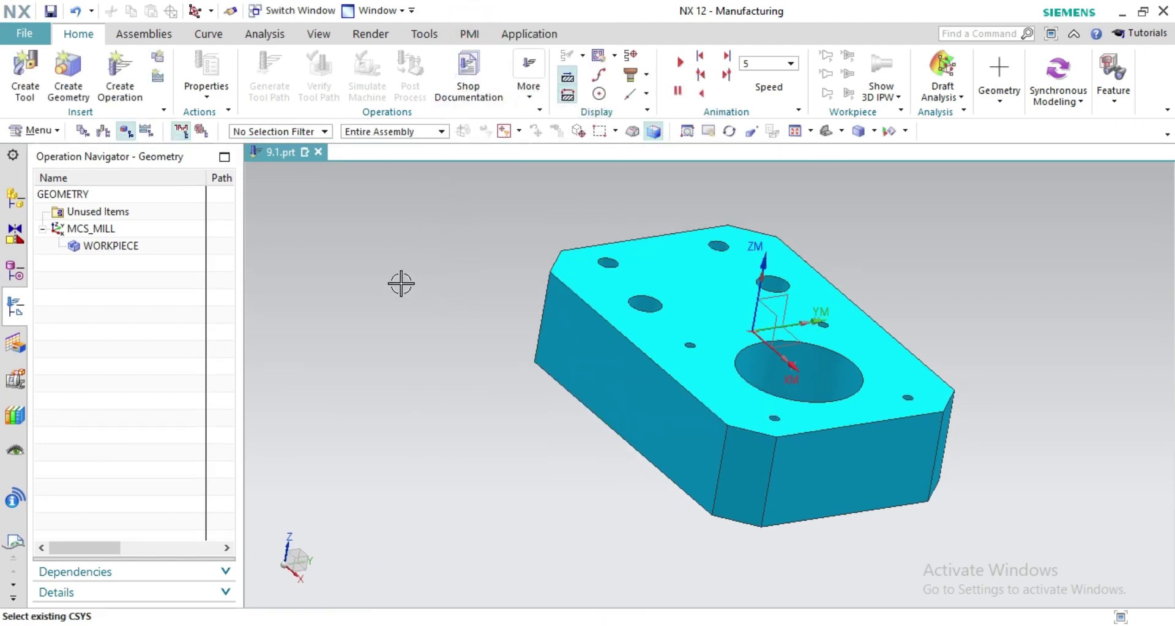
- Edit MCS_MILL, set its machine coordinate system's reference to WCS with the Dynamic type, and accept the coordinate system
double_click(80, 229)
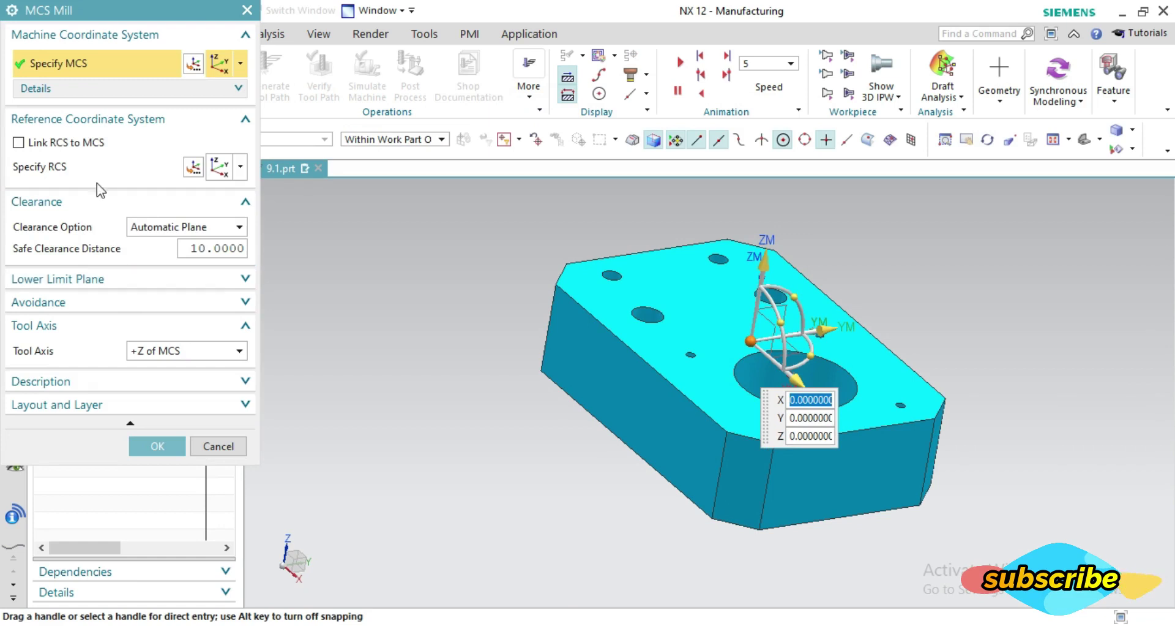
click(135, 118)
click(193, 63)
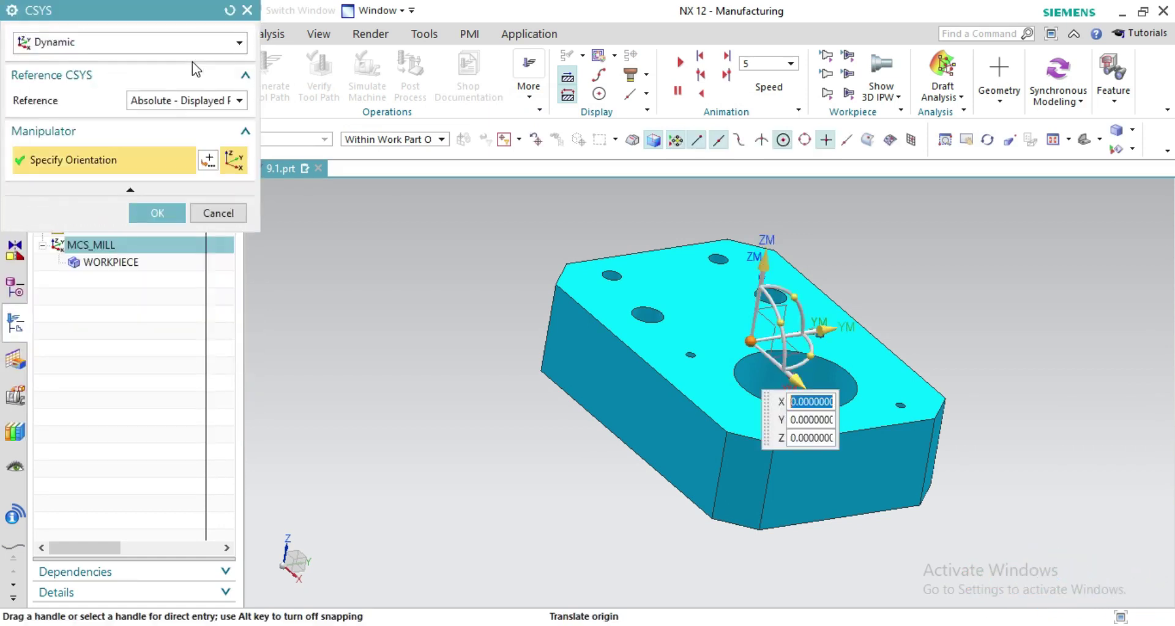
click(202, 101)
click(185, 118)
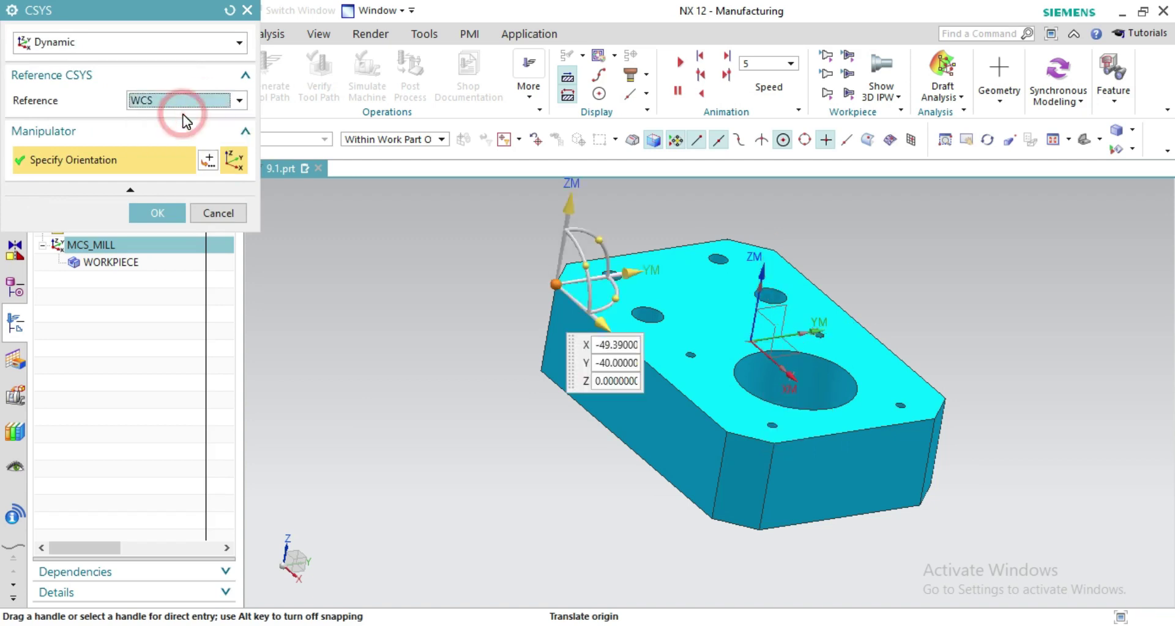
click(162, 213)
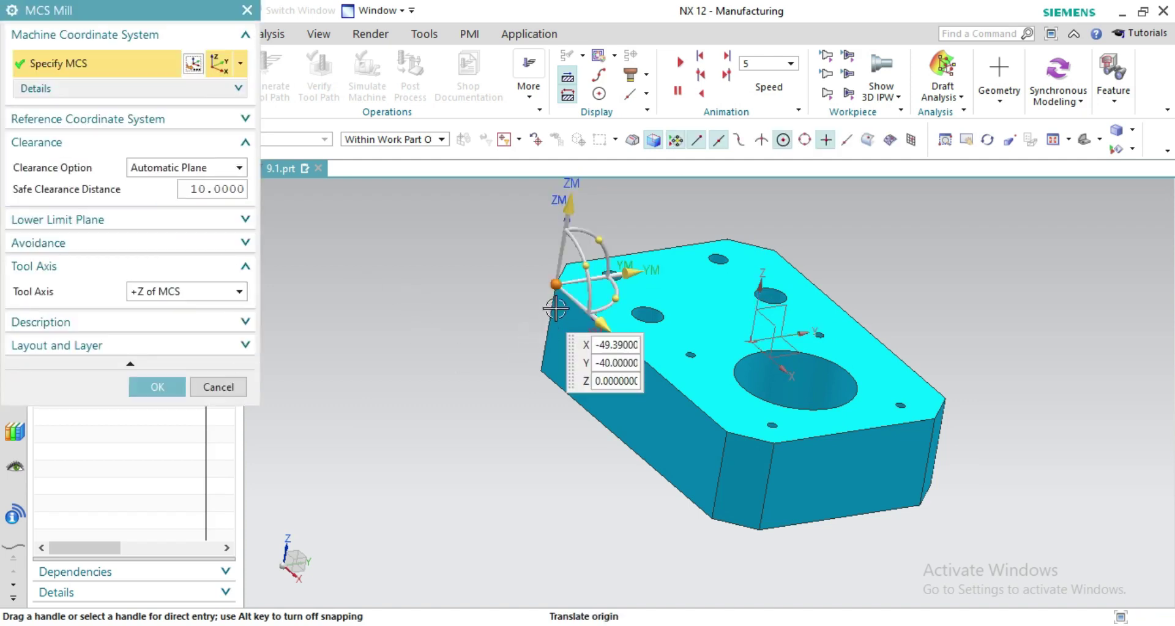
- Move the machine coordinate system's origin off the plate, snap it back to the top-face corner, and accept the MCS settings
click(452, 335)
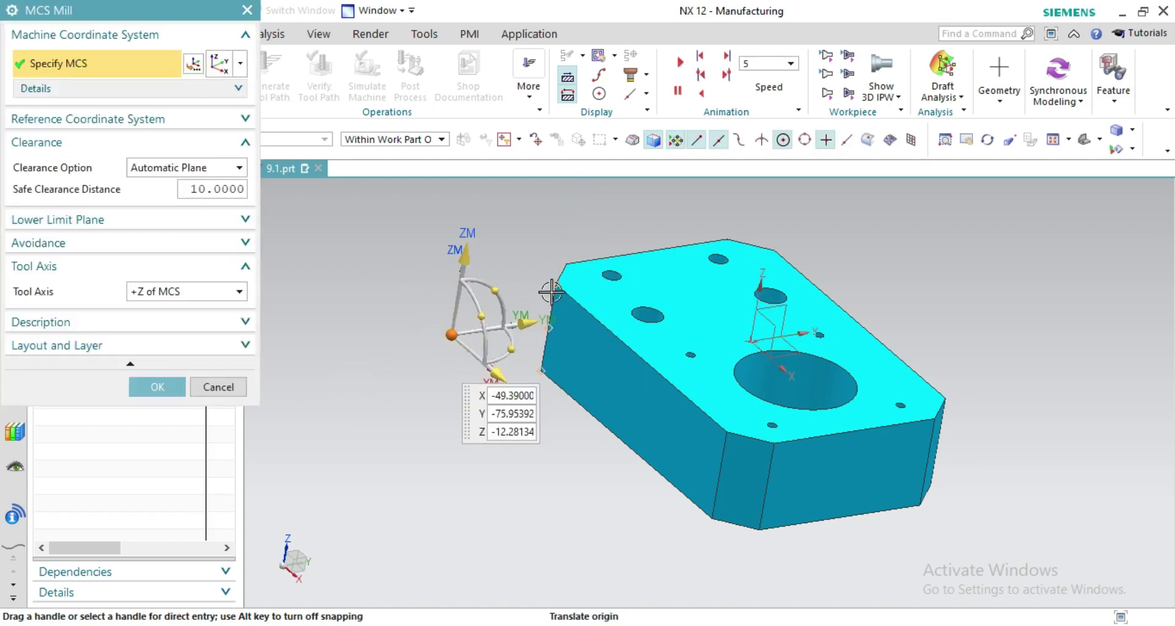
click(556, 283)
click(158, 386)
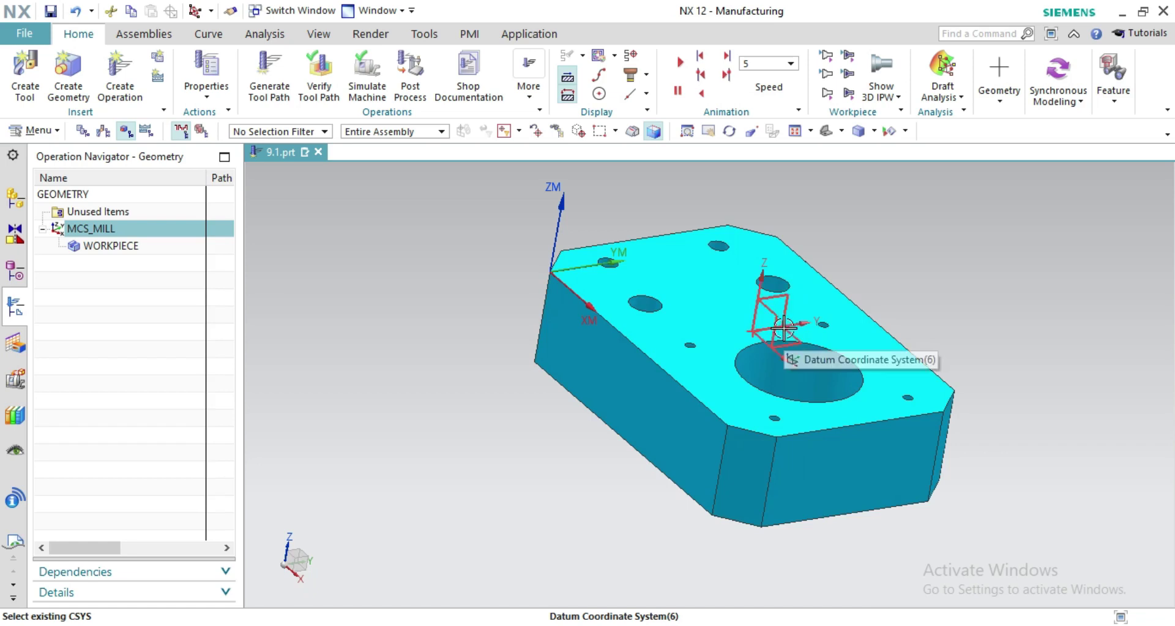
click(783, 352)
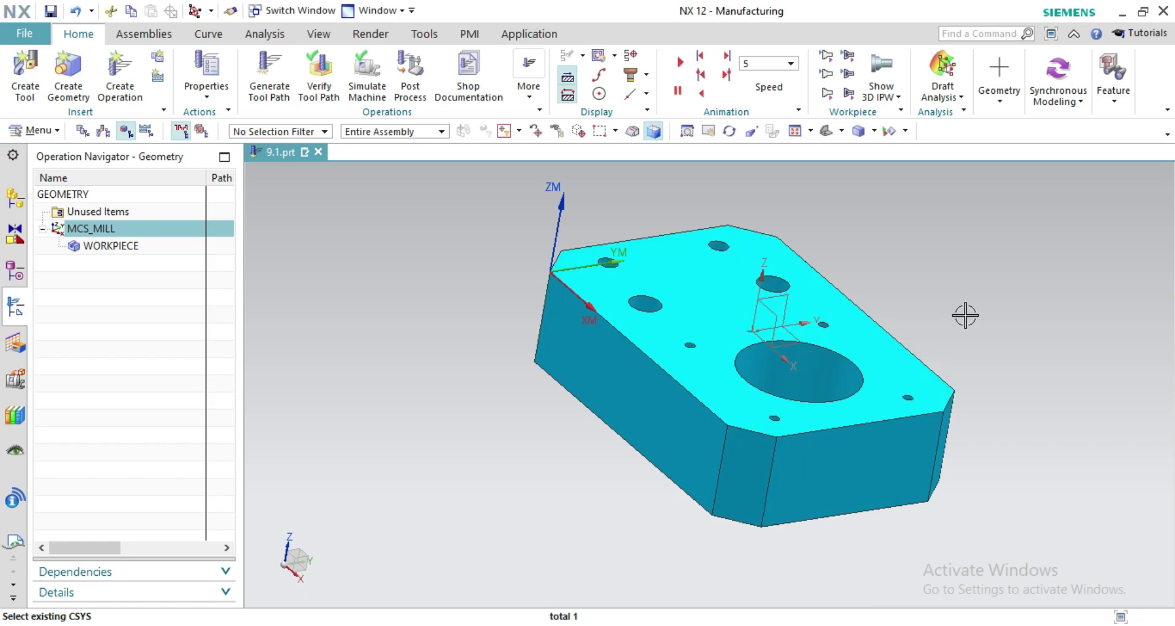